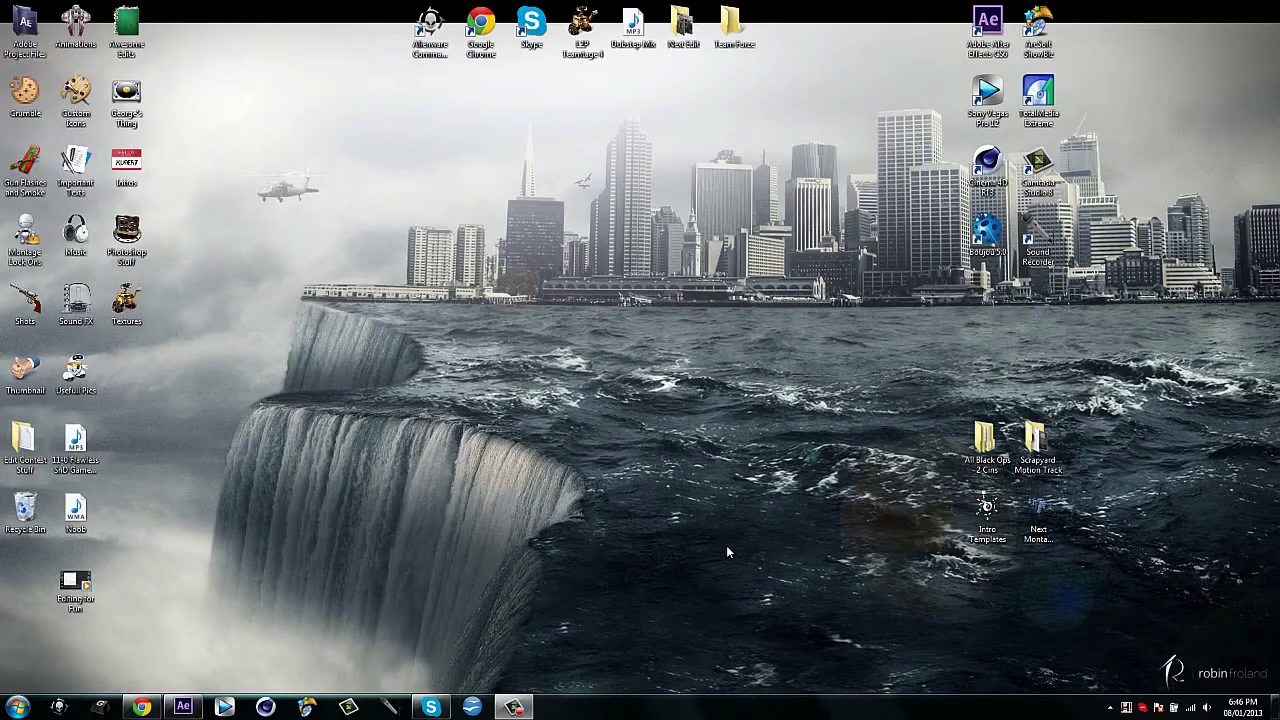
Step: Bring back the 'Christmas OCE: Black Ops 2 OCE' video page and play the clip
drag(264, 93, 832, 625)
drag(226, 440, 434, 563)
mouse_move(234, 237)
mouse_down()
mouse_move(466, 520)
mouse_move(639, 361)
mouse_move(414, 309)
mouse_up()
mouse_move(357, 423)
mouse_down()
mouse_move(671, 377)
mouse_move(524, 415)
mouse_up()
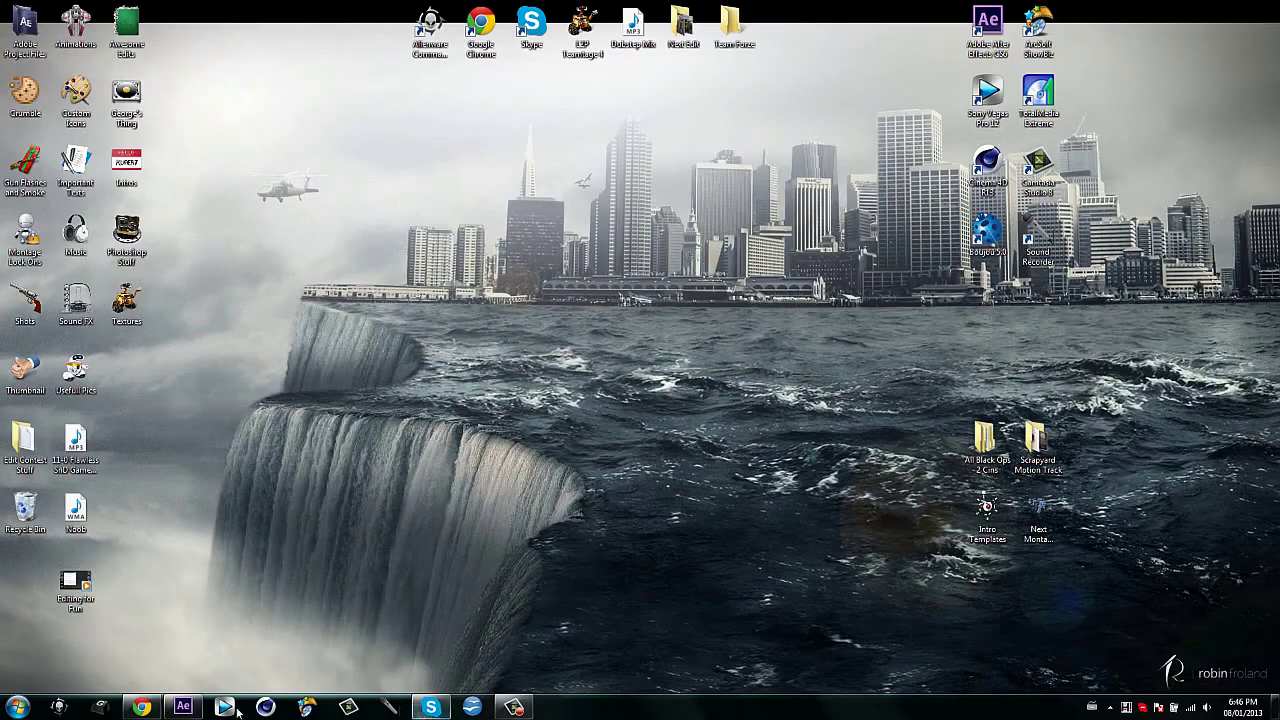
click(132, 708)
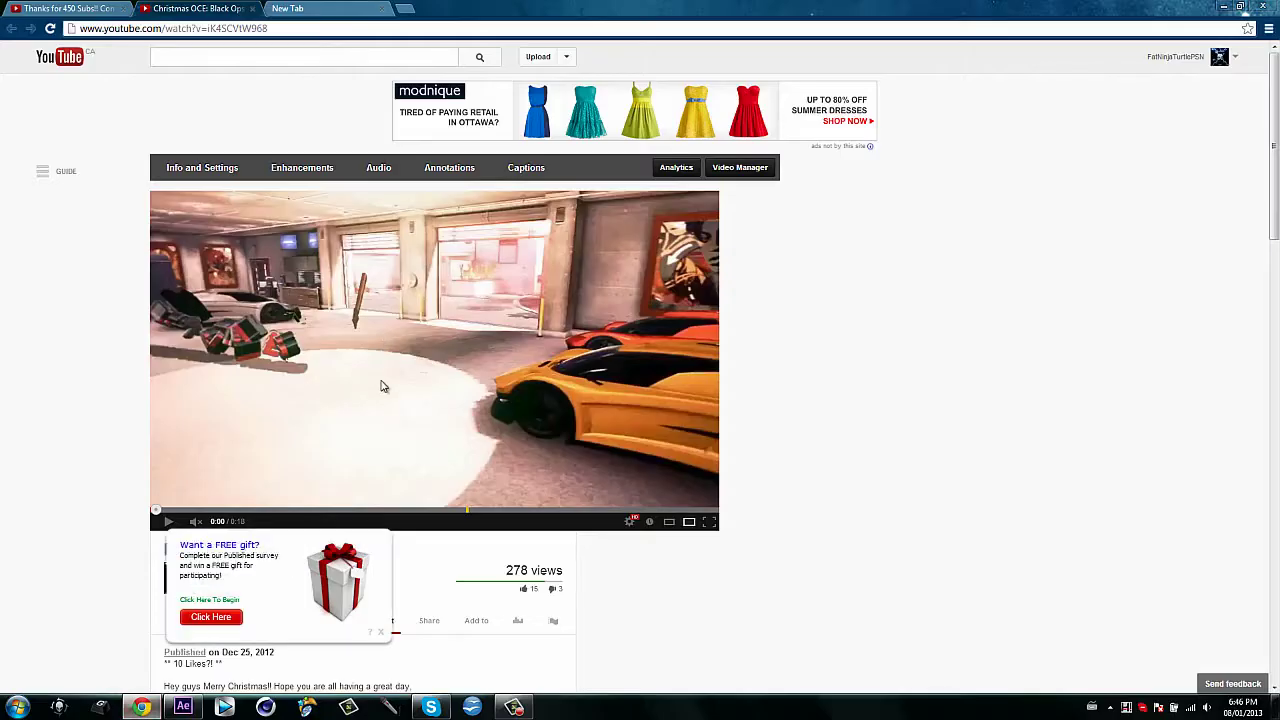
click(381, 386)
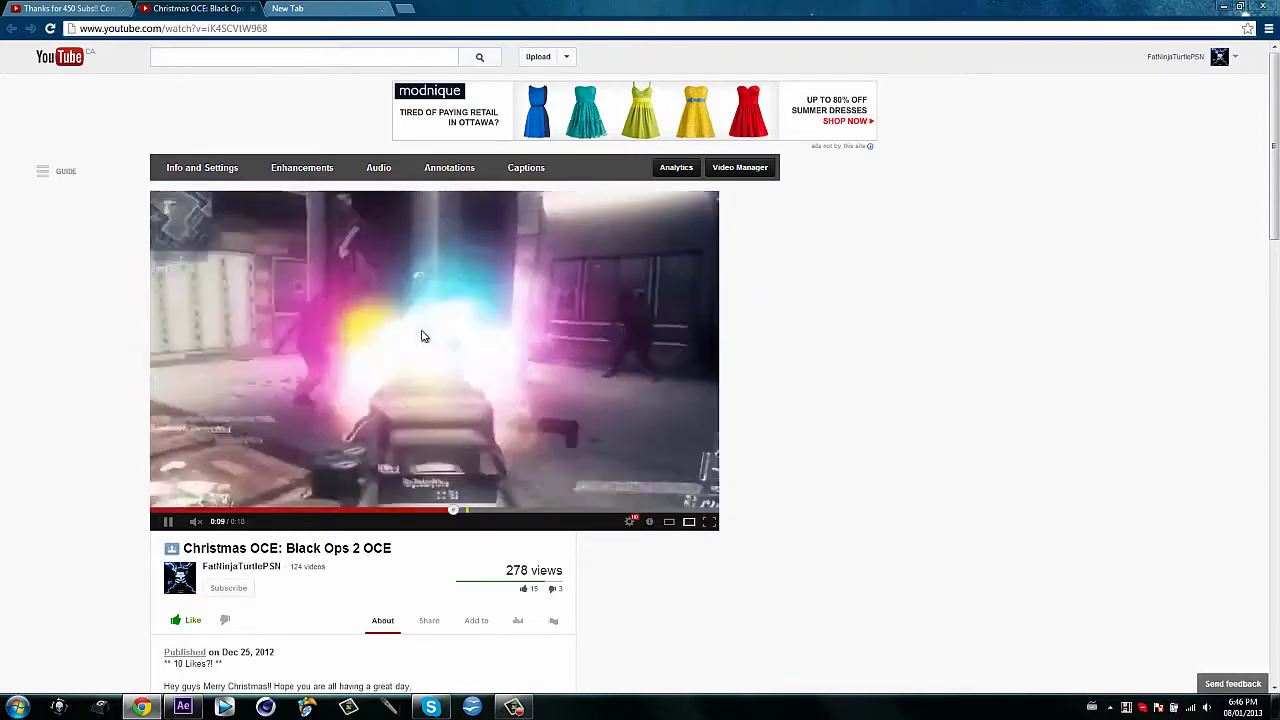
Step: Pause the video at 0:10, dismiss the Magic Bullet ad, and briefly minimize the browser
click(530, 400)
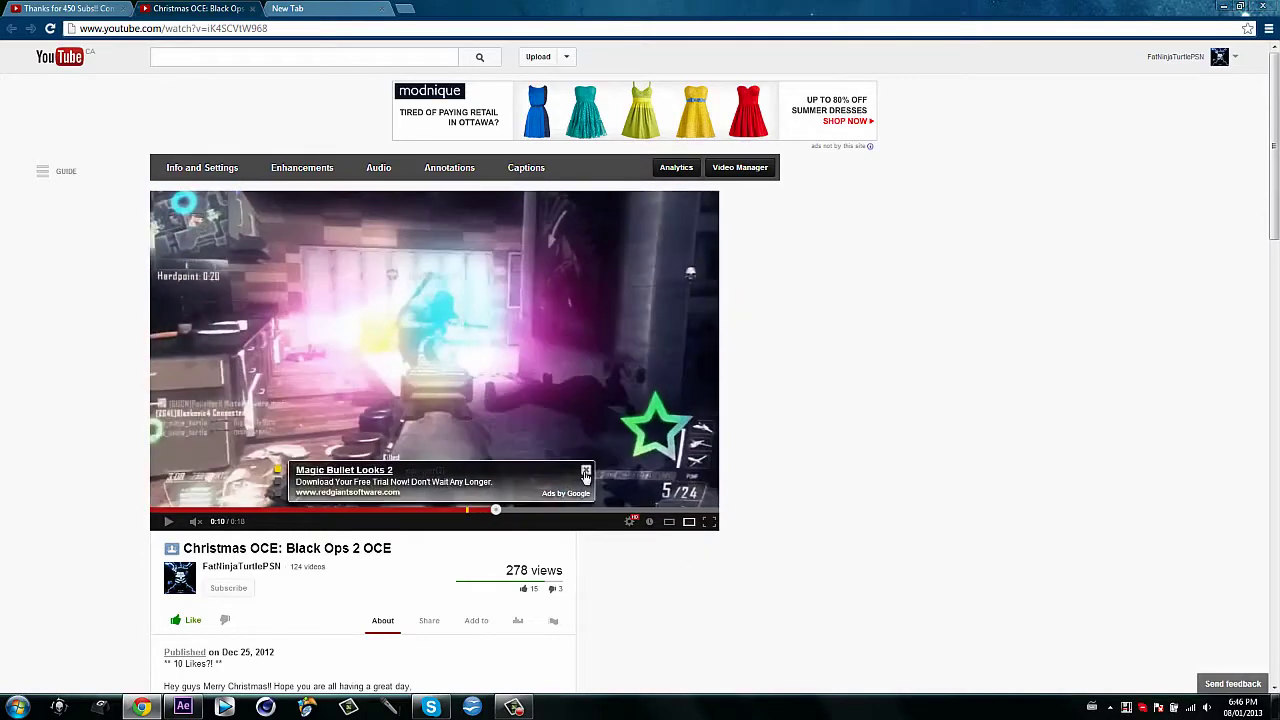
click(586, 472)
click(142, 707)
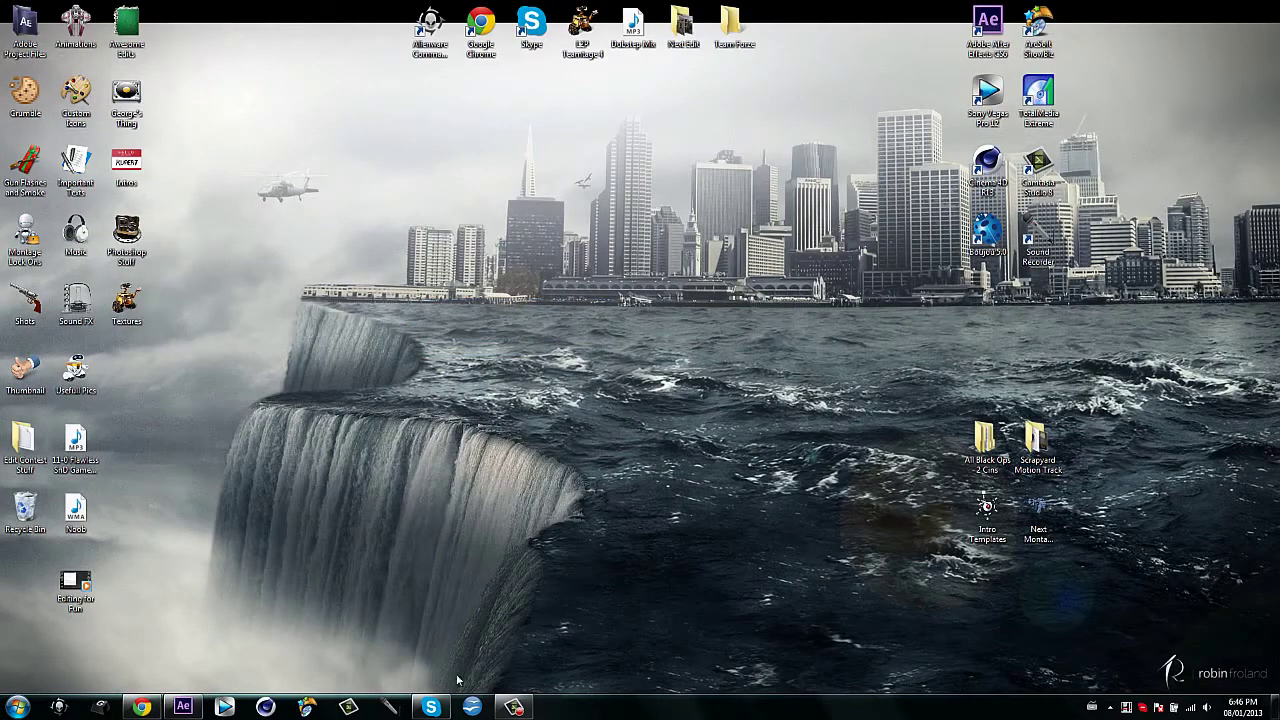
drag(751, 277, 294, 383)
drag(391, 308, 953, 380)
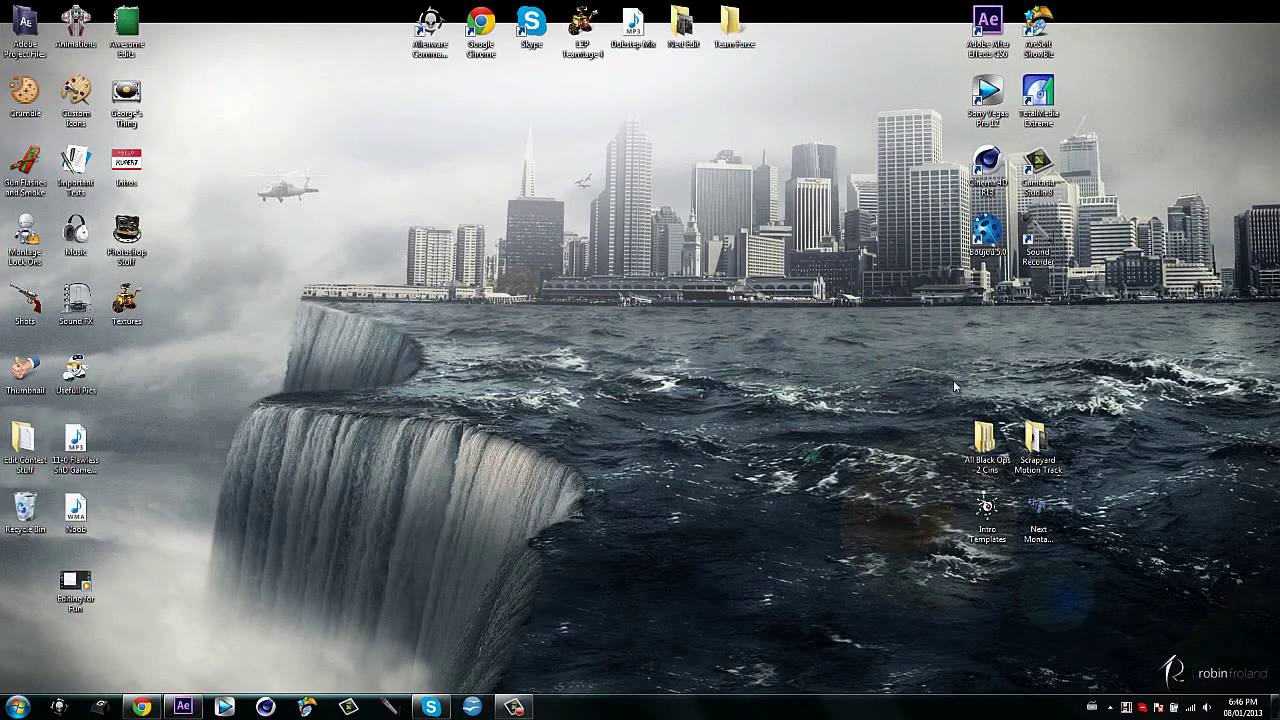
click(142, 707)
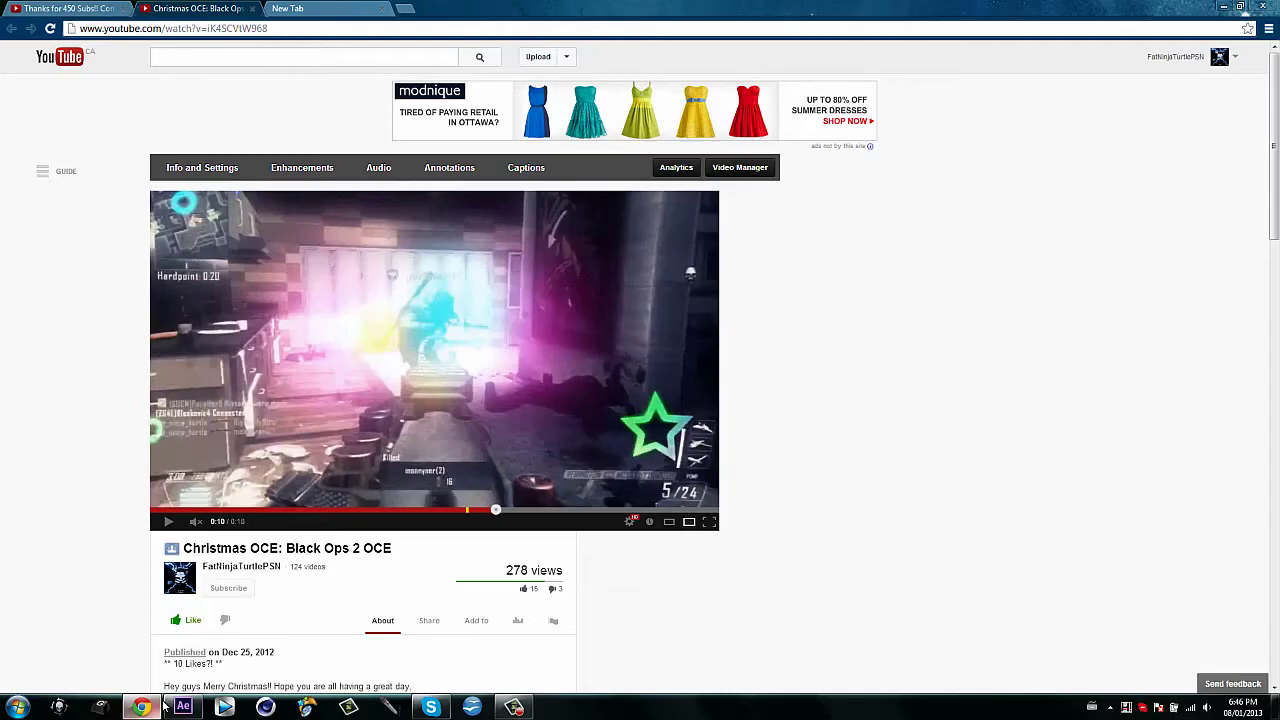
Step: Search YouTube for 'YaddleUp', open the channel, and scroll through its uploaded videos
click(284, 10)
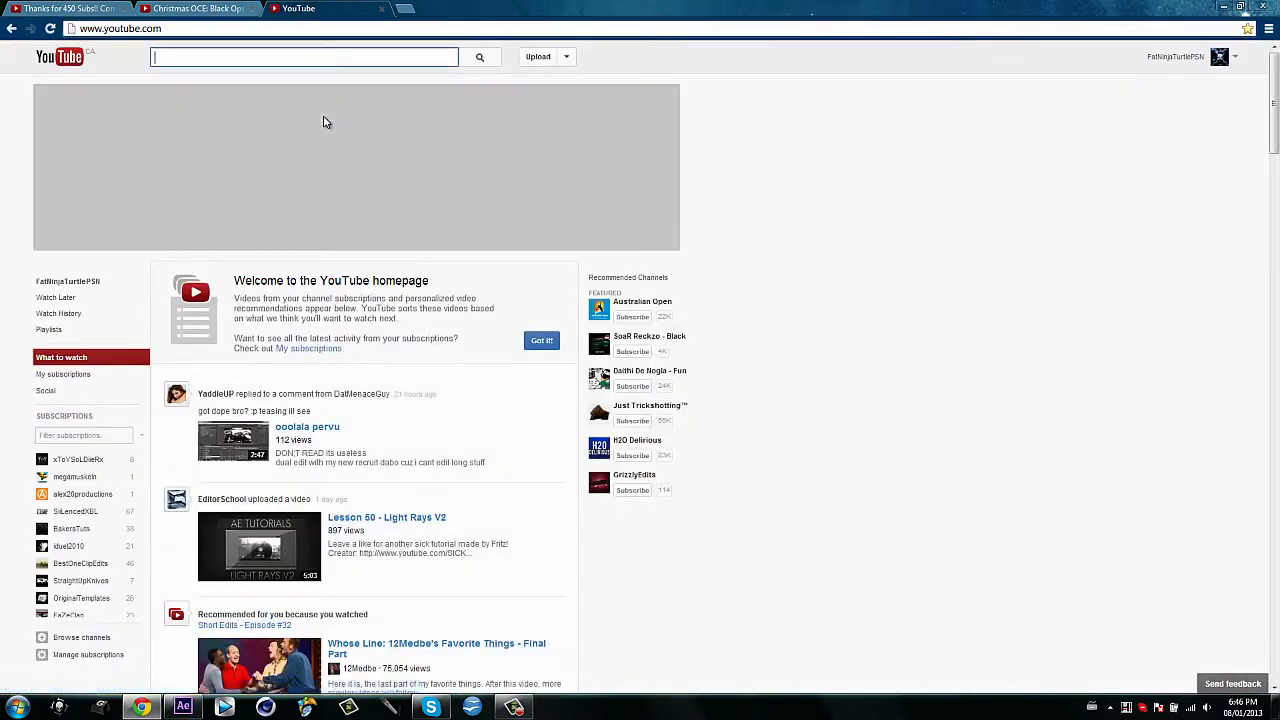
text(YaddleUp)
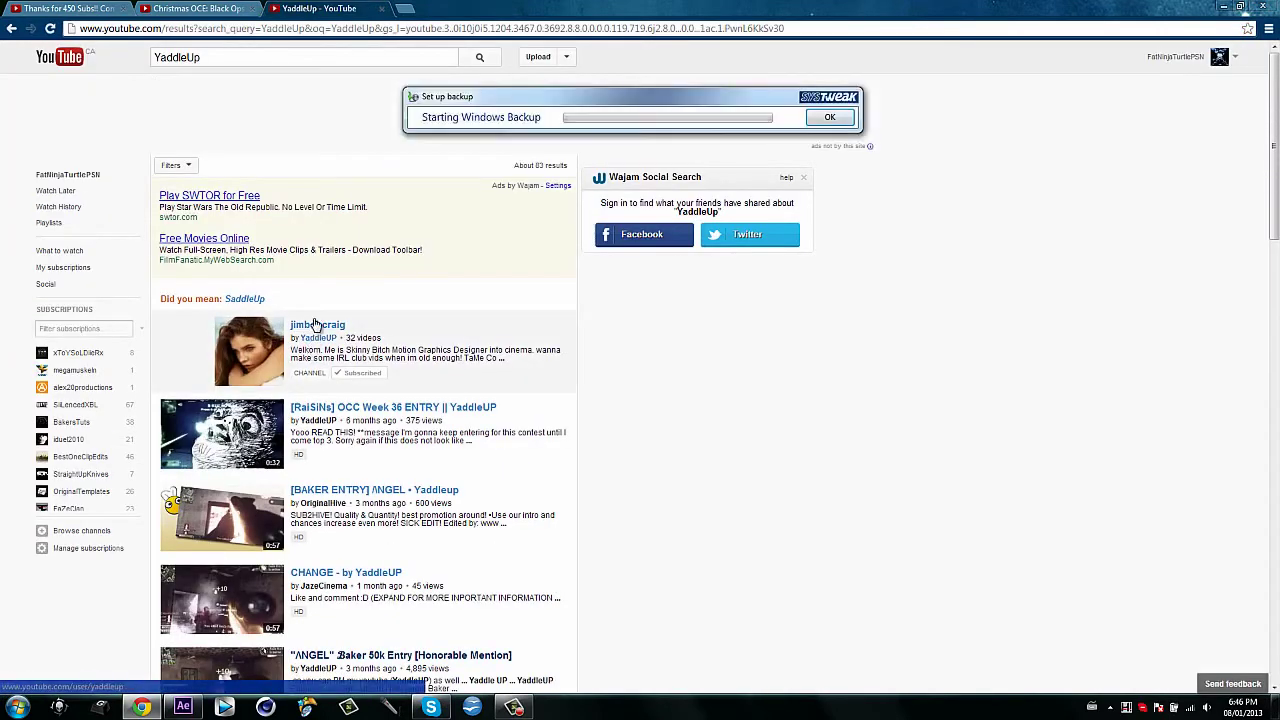
click(316, 325)
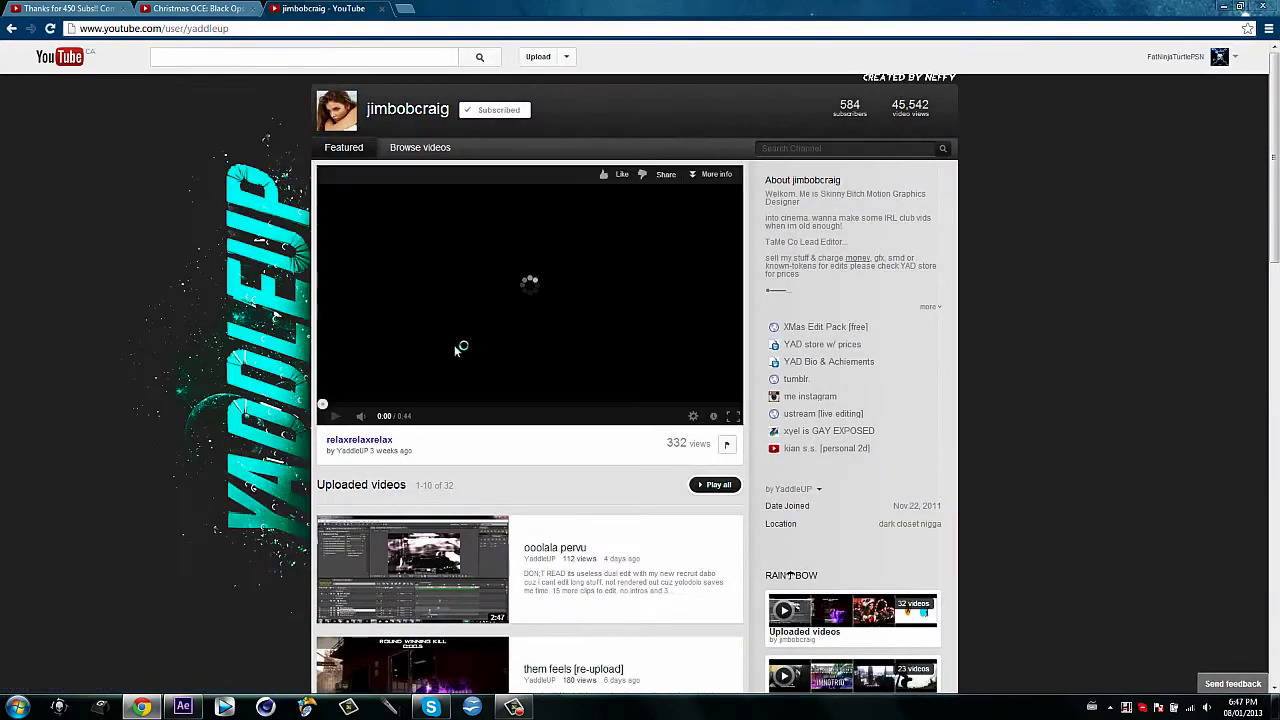
scroll(277, 384, down, 1)
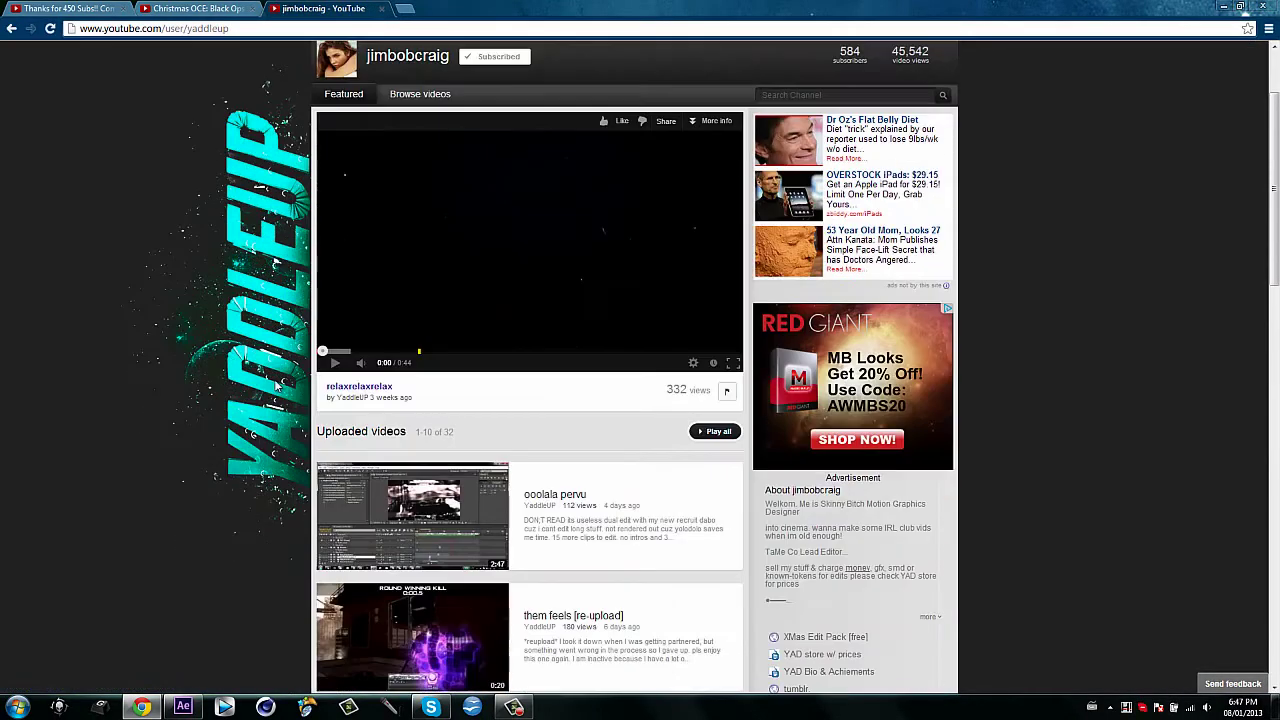
scroll(180, 387, down, 5)
scroll(225, 427, up, 3)
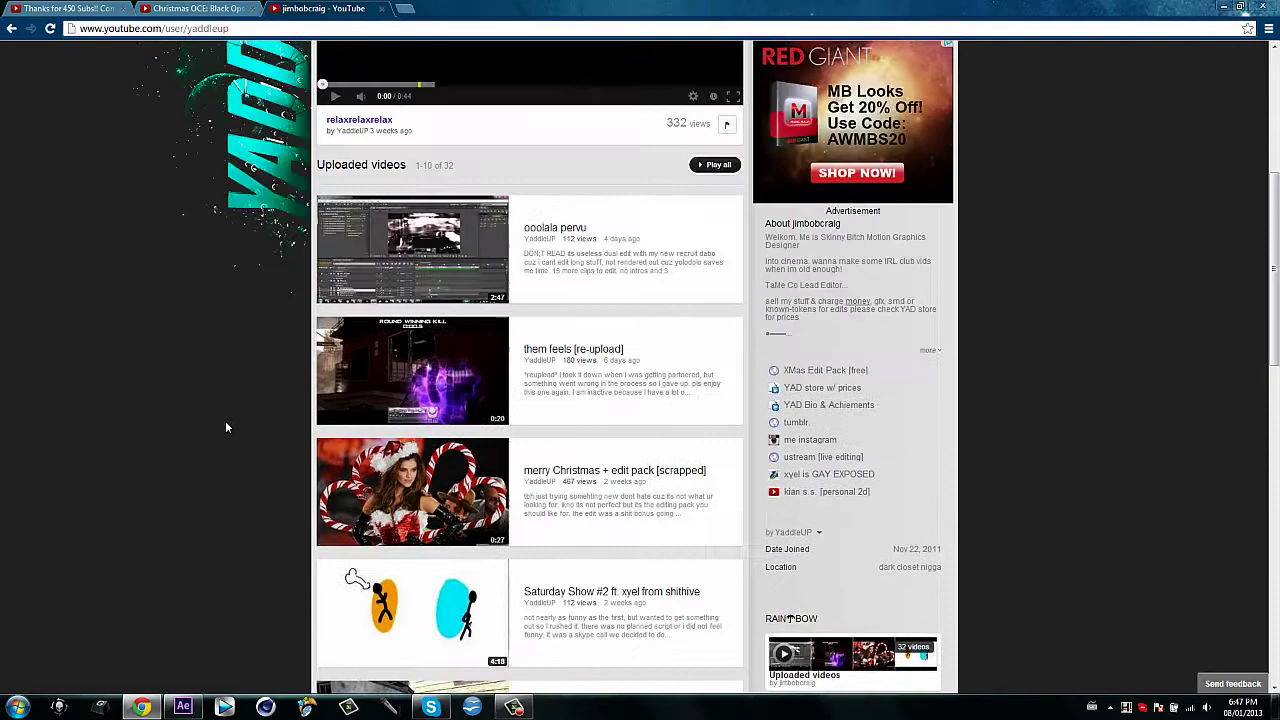
Step: Open the 'merry Christmas + edit pack [scrapped]' video and view its sharing options
click(434, 500)
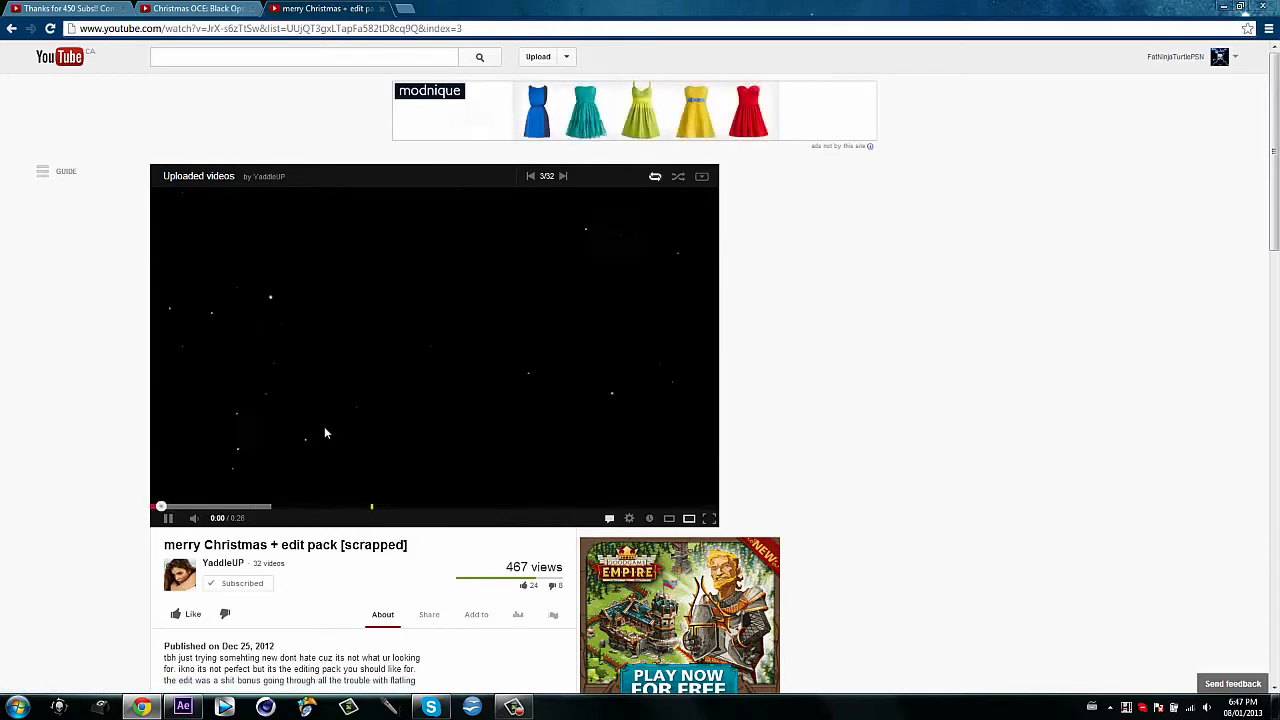
scroll(300, 434, down, 2)
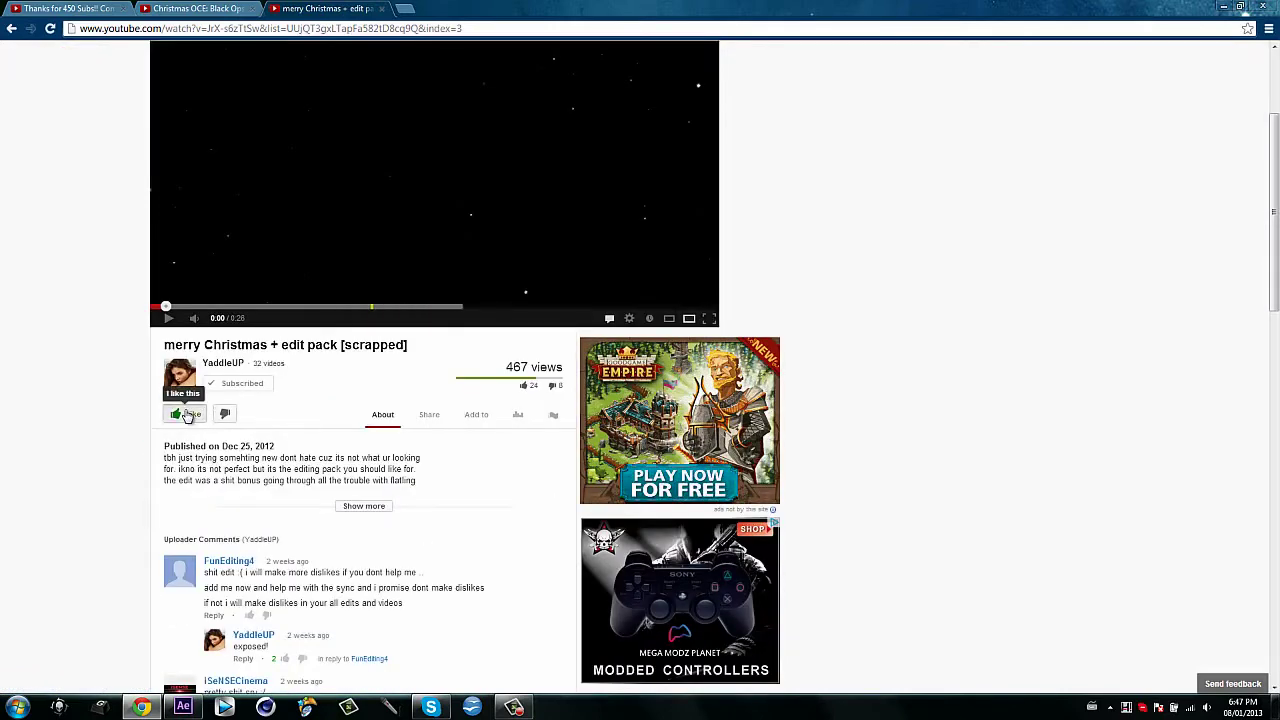
click(429, 414)
click(127, 456)
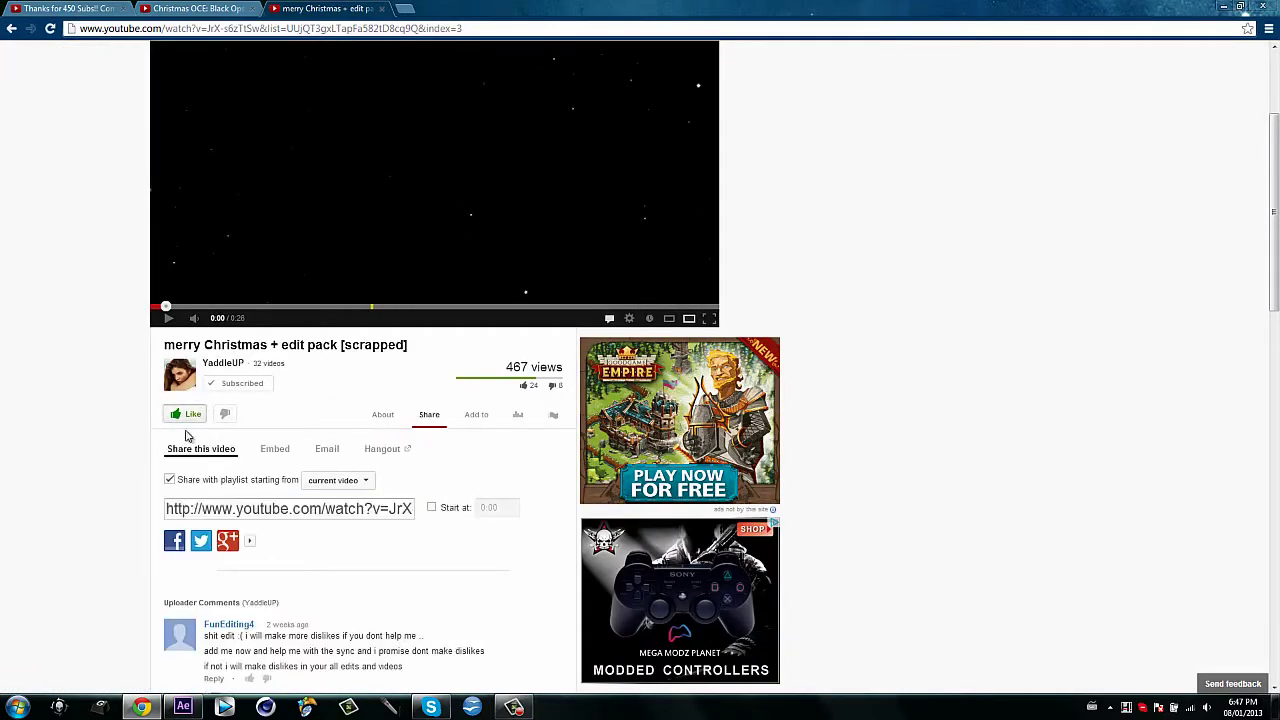
Step: Expand the video's full description to reveal the edit pack's Dropbox download link
scroll(137, 443, down, 2)
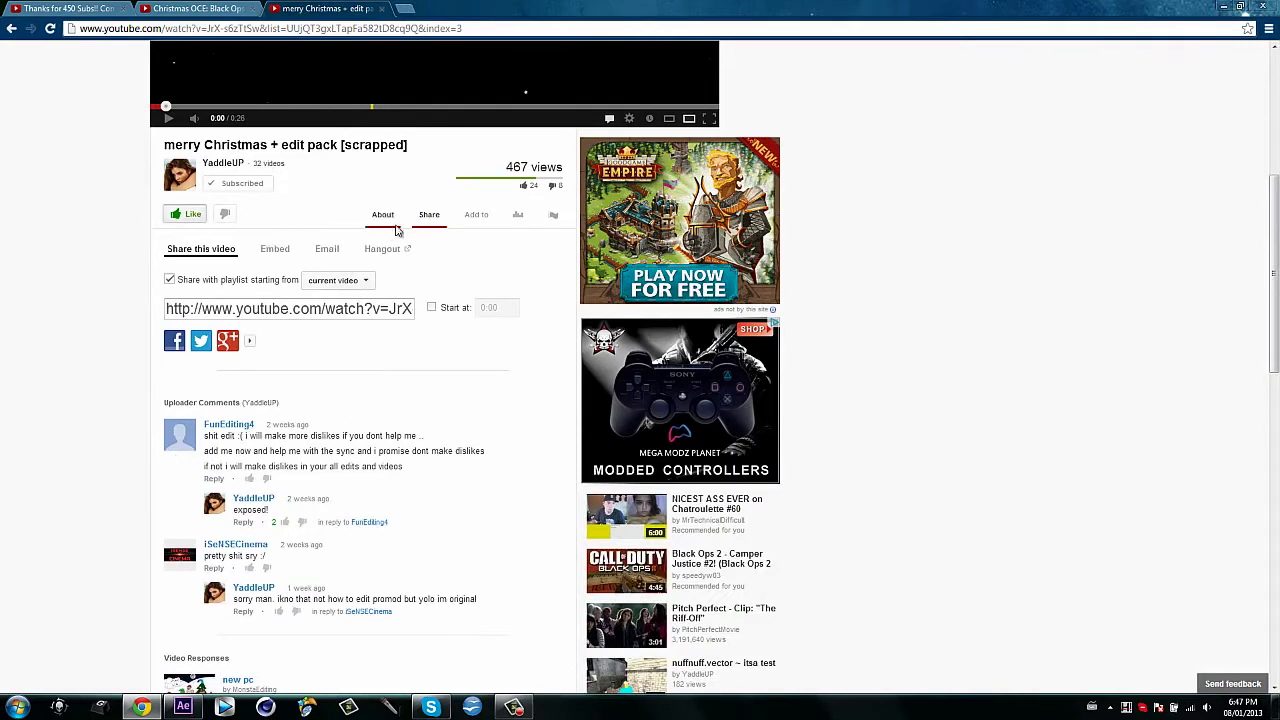
click(381, 222)
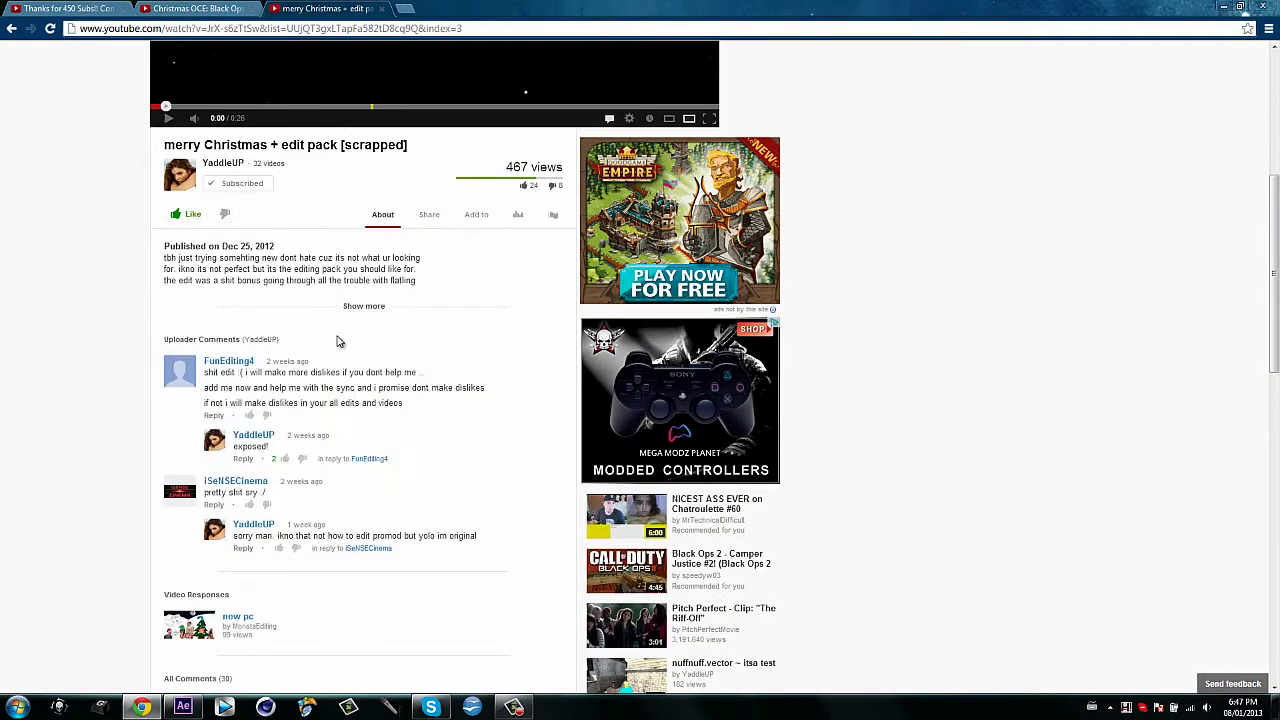
click(367, 309)
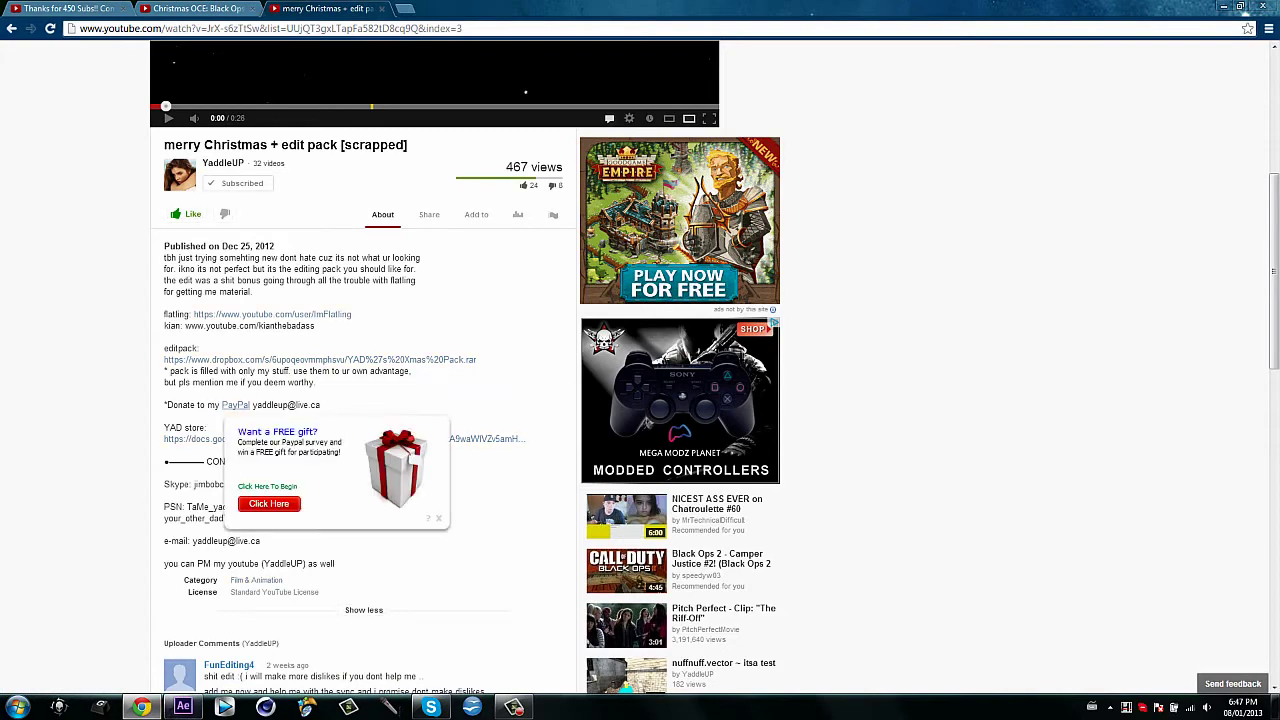
Step: Show the desktop and open the Animations folder
key(super+d)
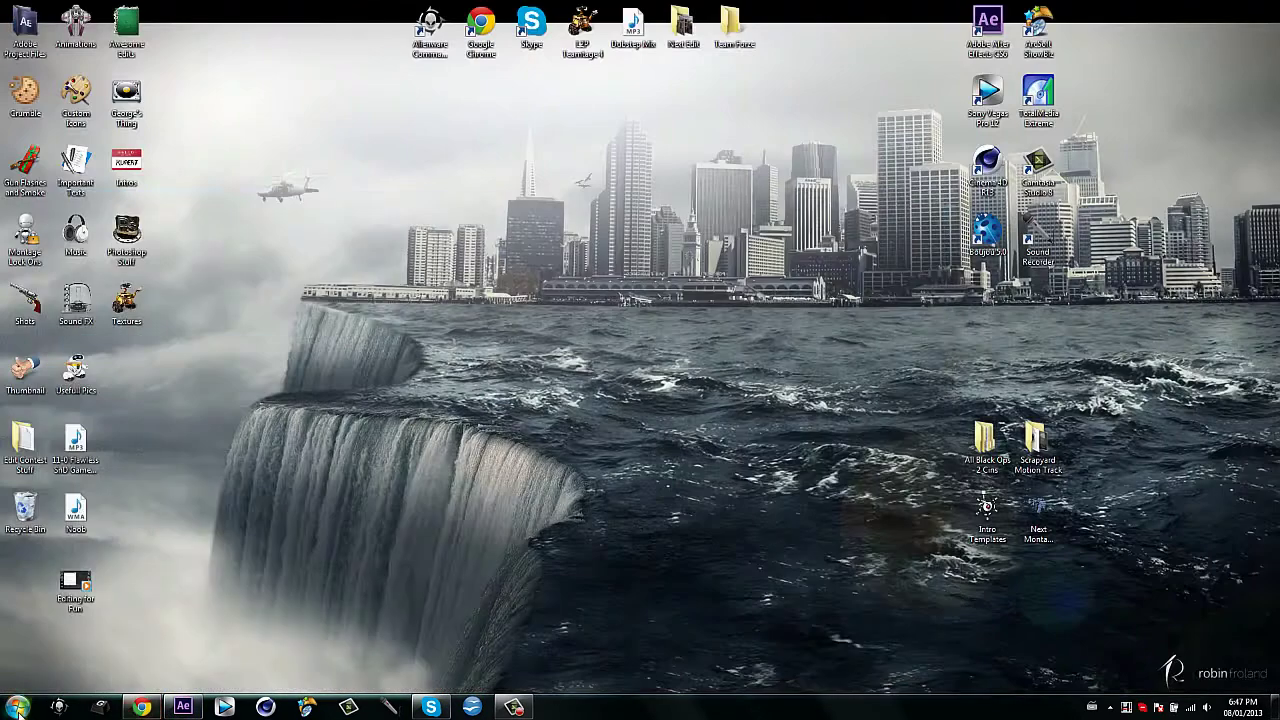
key(super)
click(465, 403)
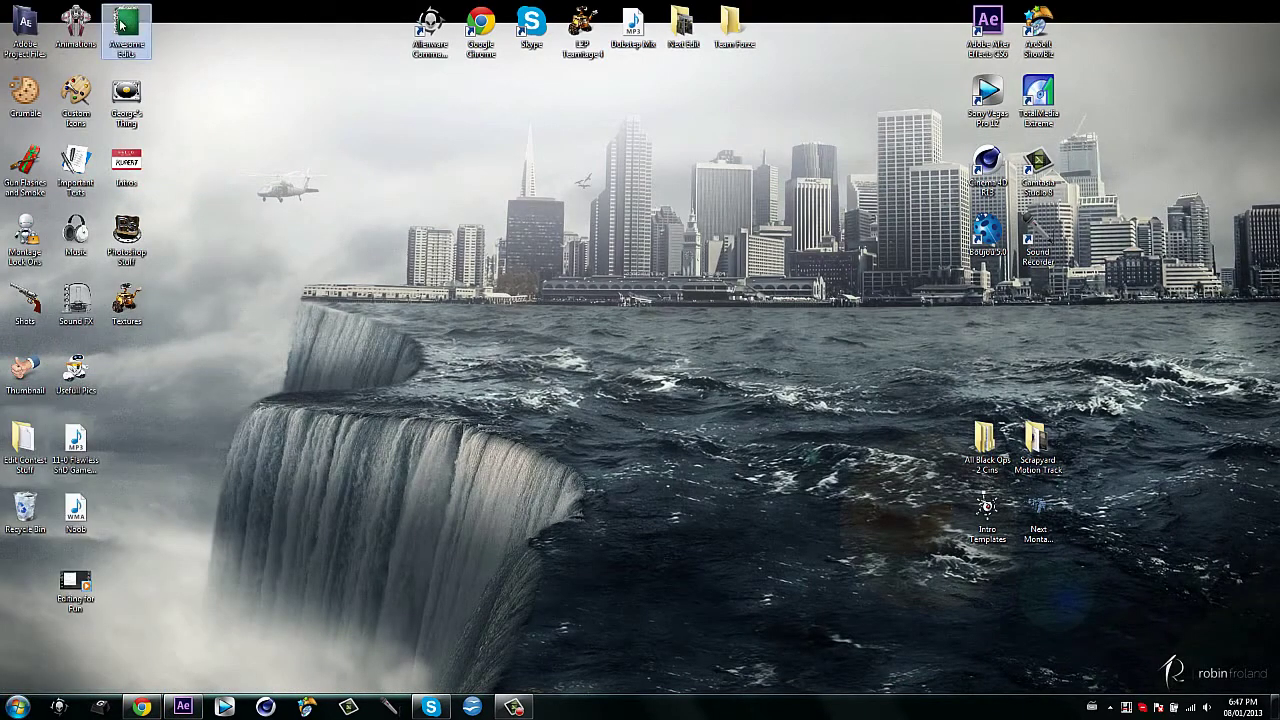
double_click(75, 25)
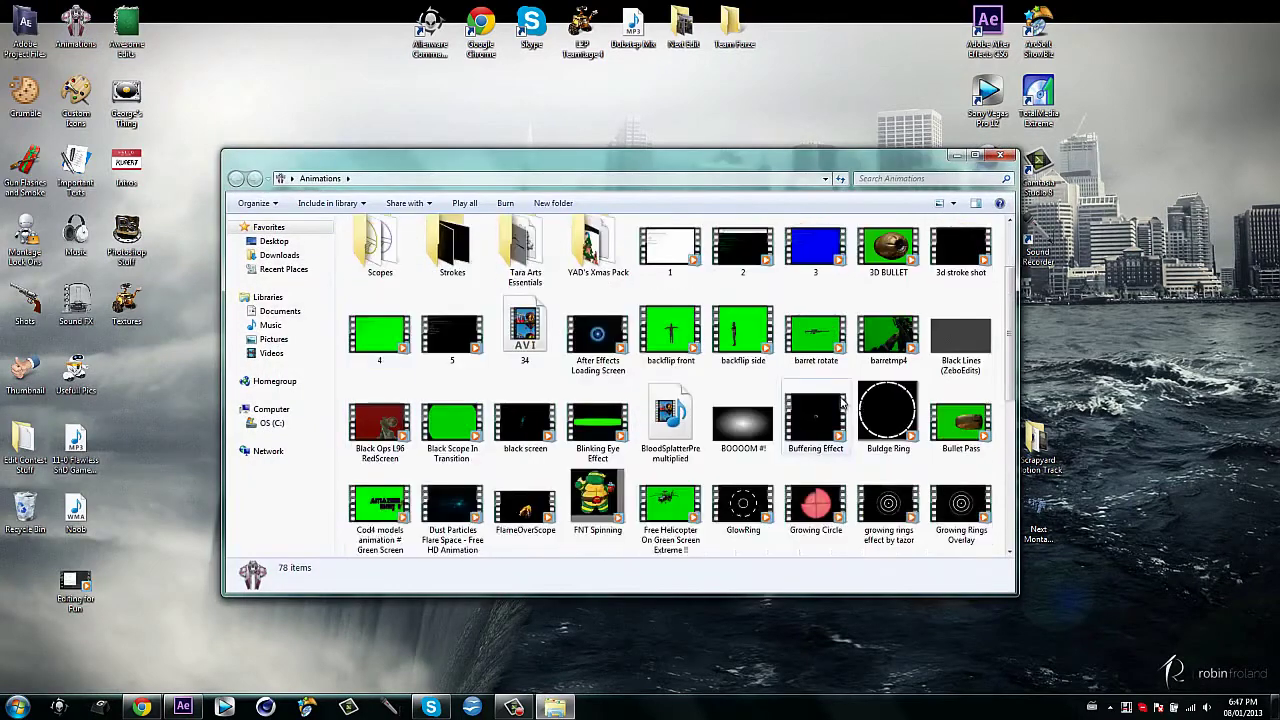
scroll(841, 402, down, 10)
scroll(893, 516, up, 10)
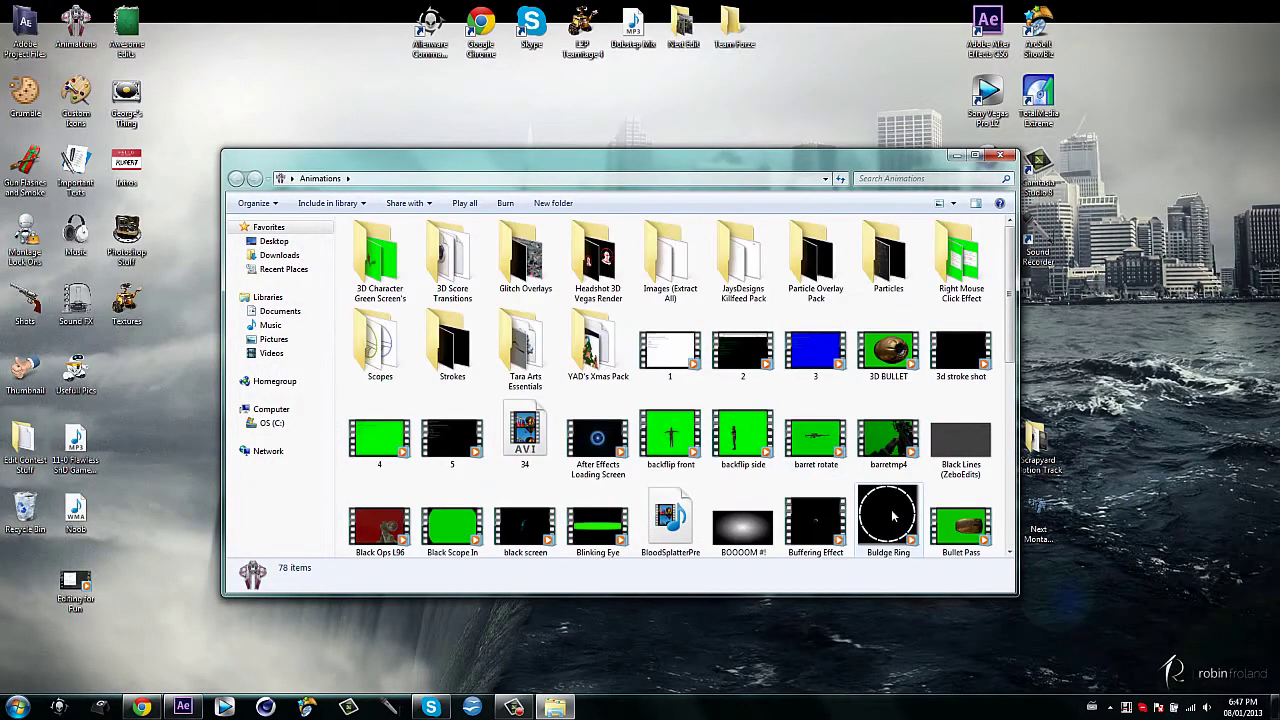
Step: Go into YAD's Xmas Pack > YAD's shot establishments and play the starburst(~) clip
double_click(594, 352)
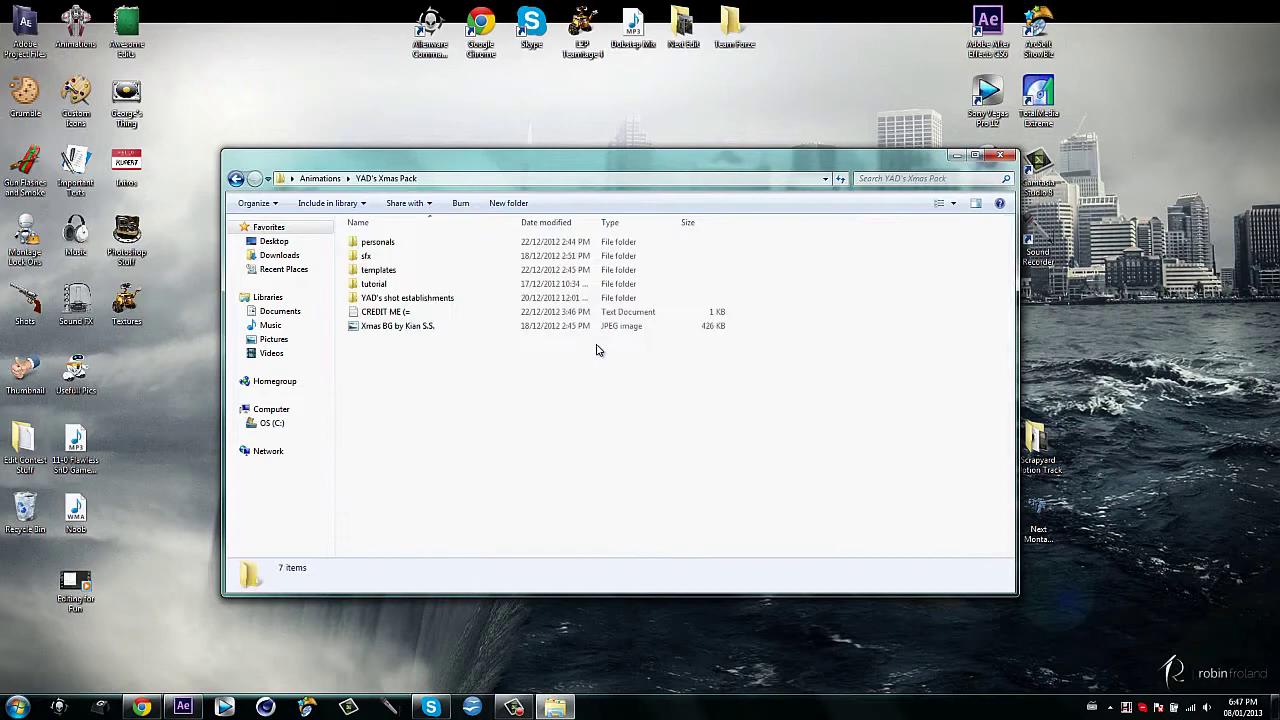
double_click(393, 245)
click(236, 180)
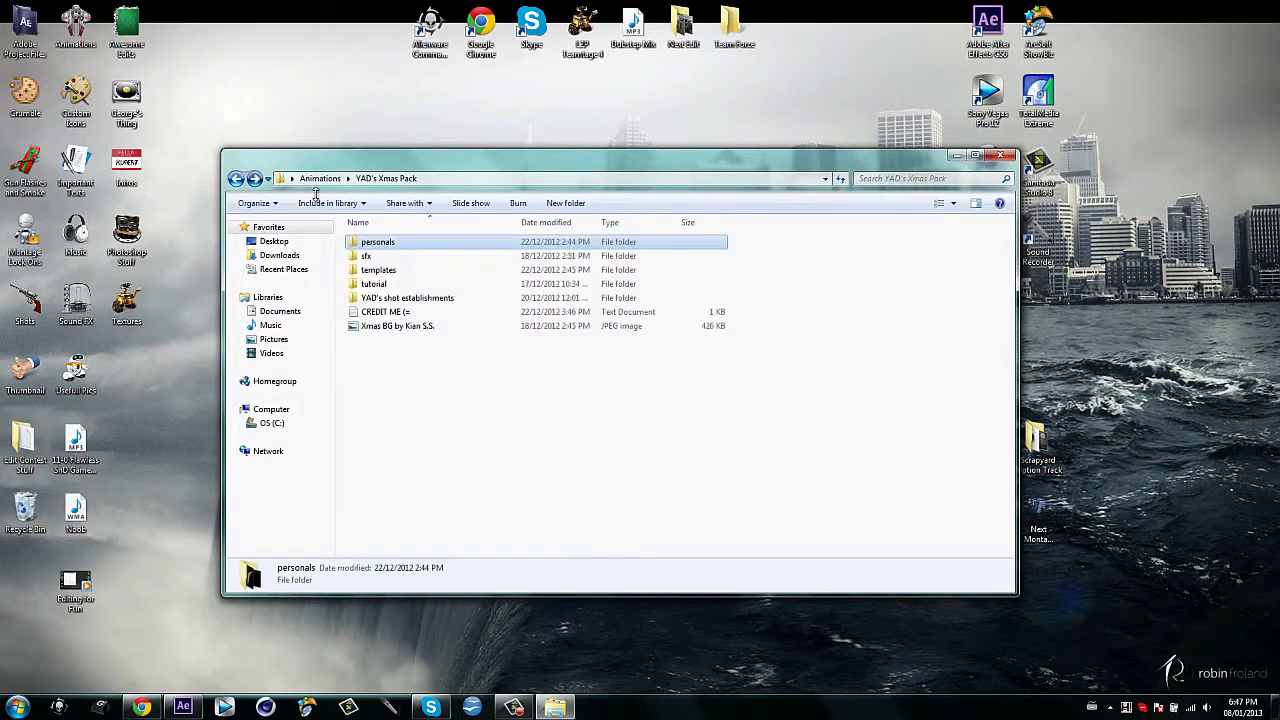
double_click(405, 298)
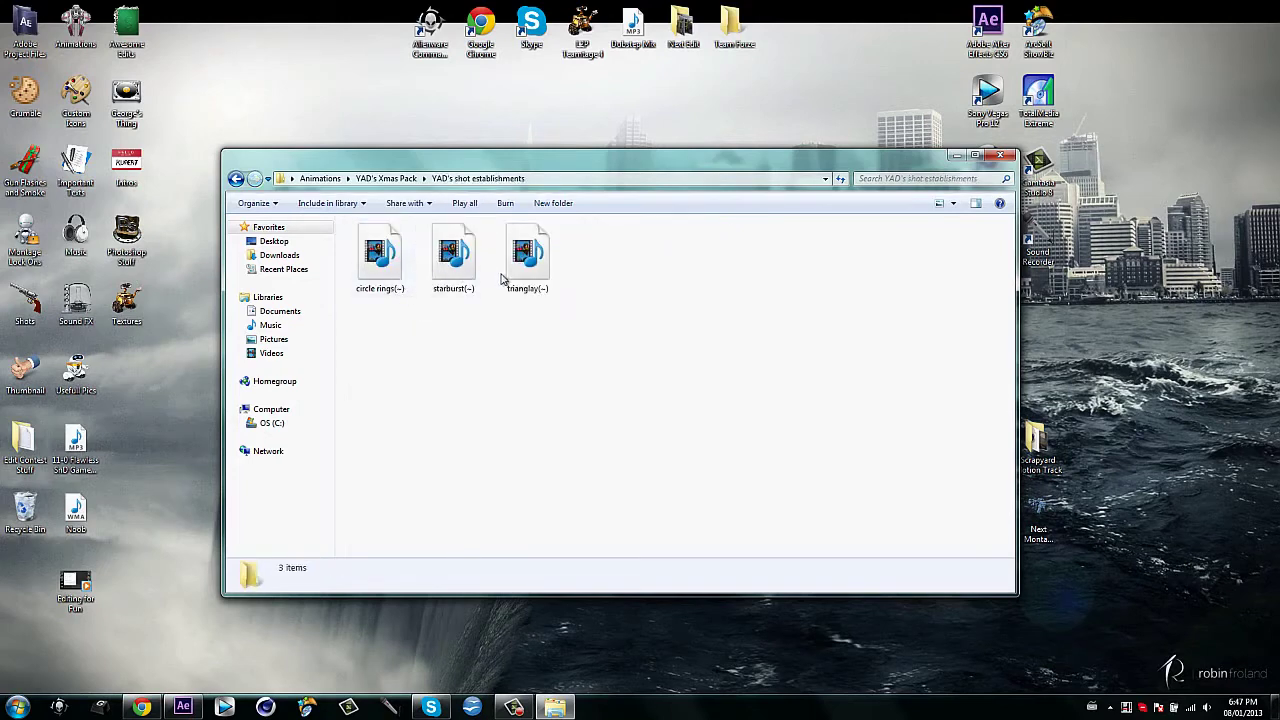
double_click(475, 268)
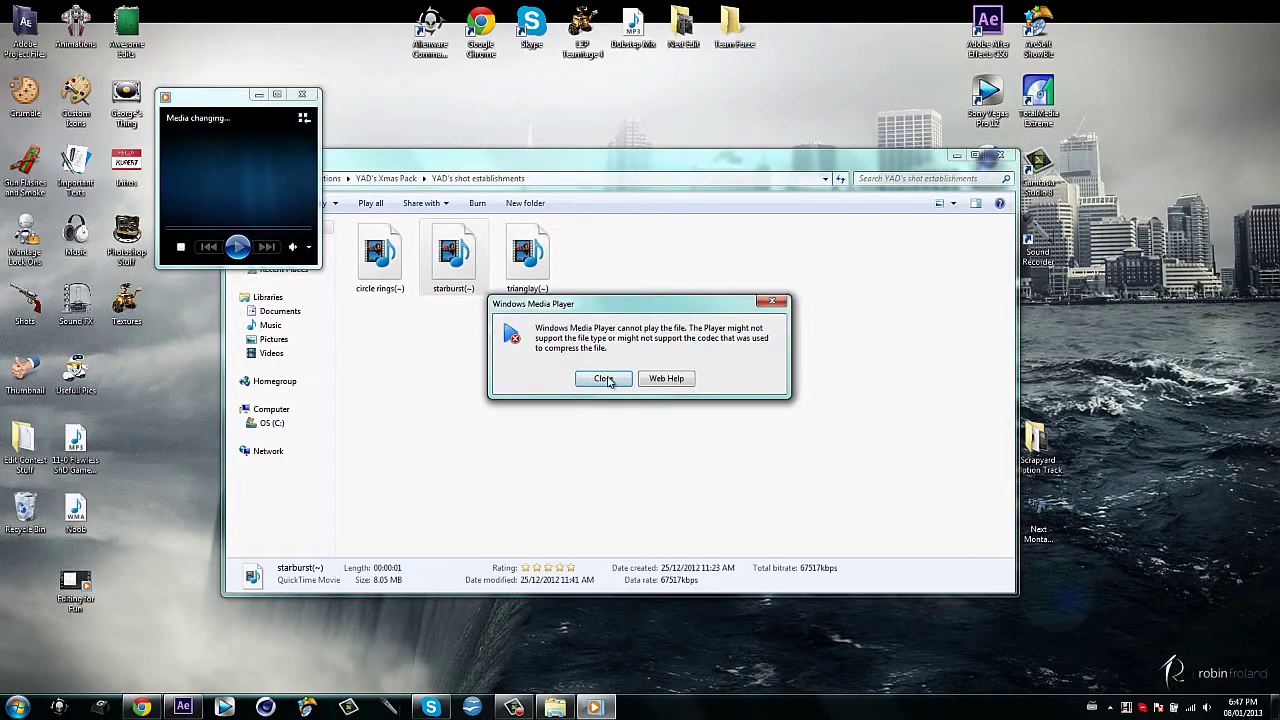
Step: Dismiss the Media Player error and play the starburst(~) clip in QuickTime Player instead
click(604, 379)
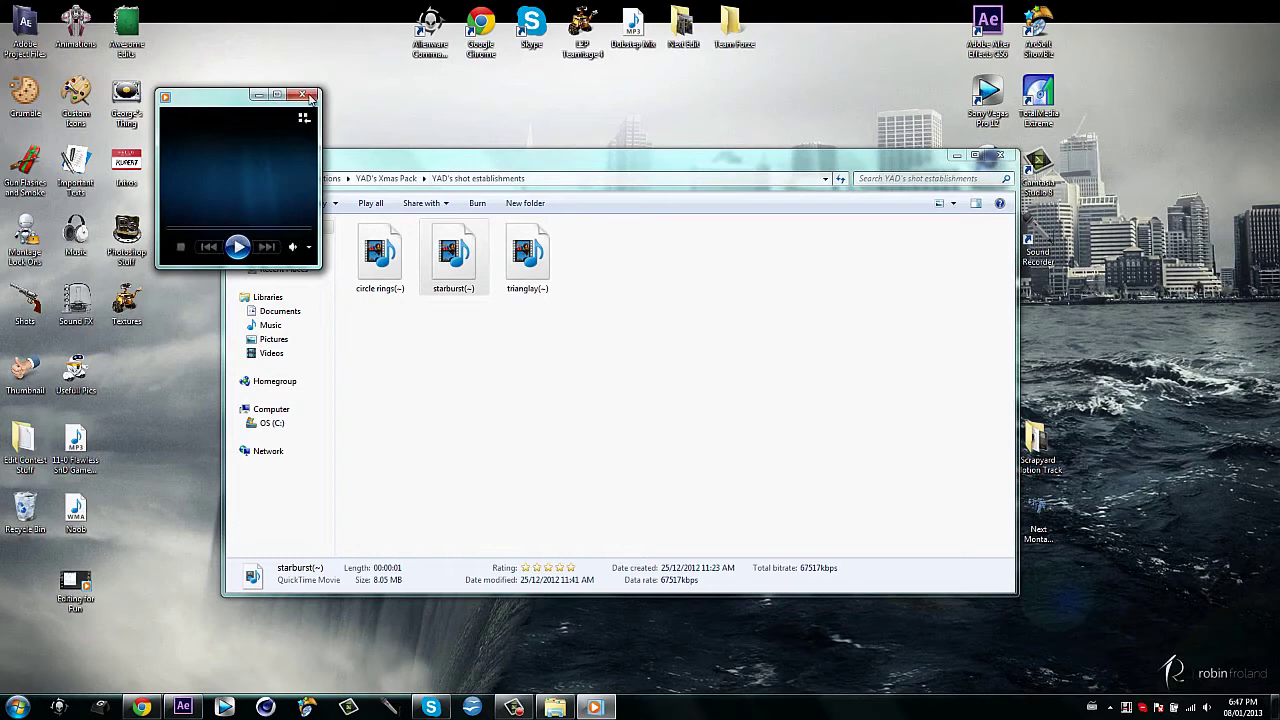
click(311, 97)
right_click(467, 254)
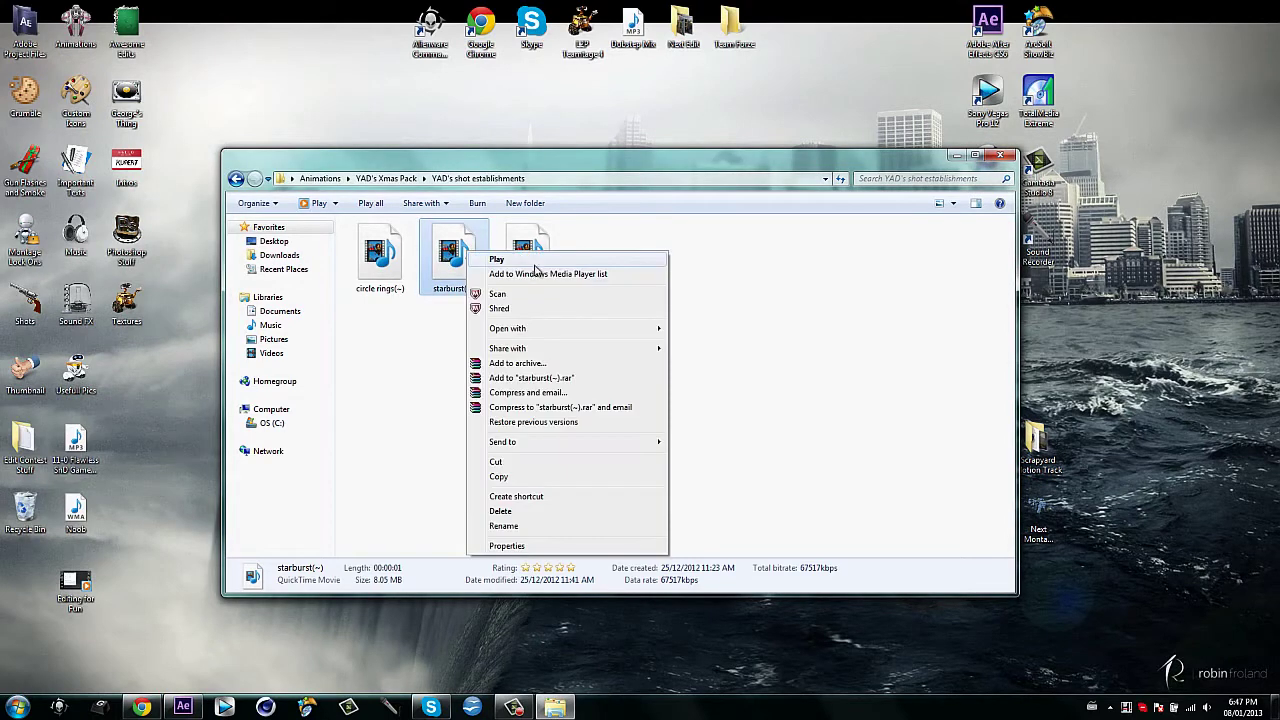
mouse_move(533, 331)
click(705, 329)
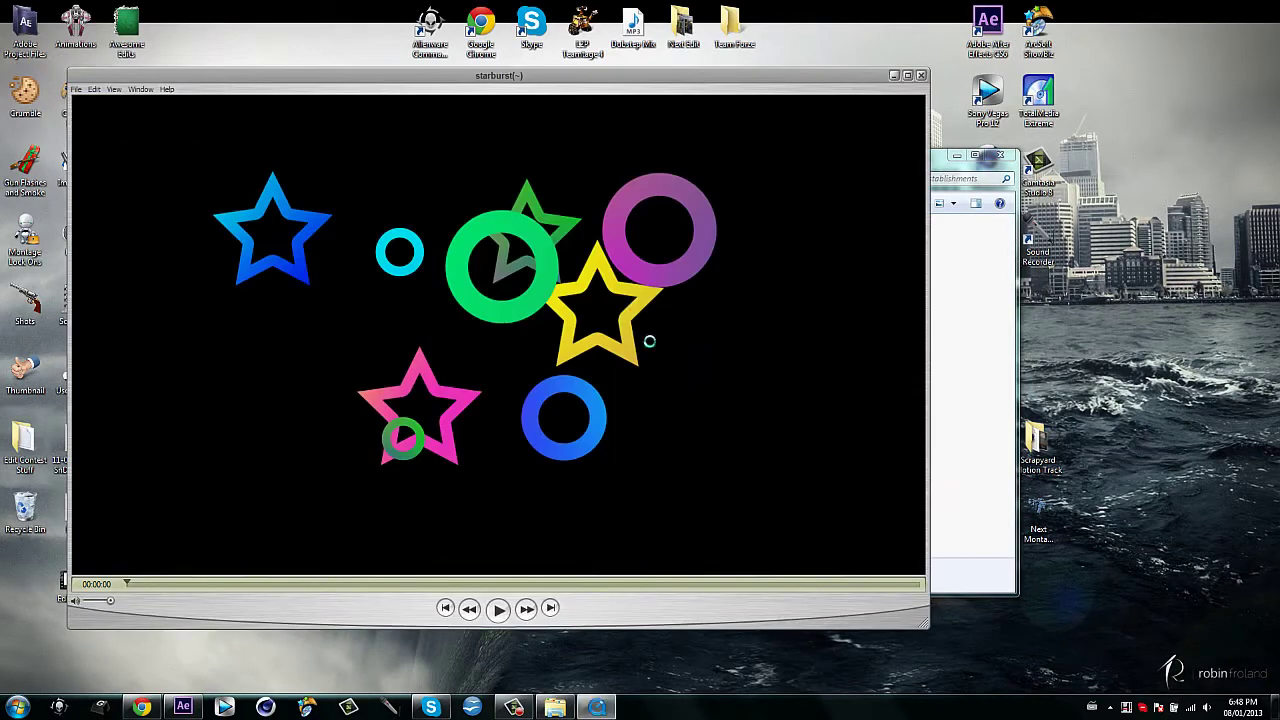
click(500, 610)
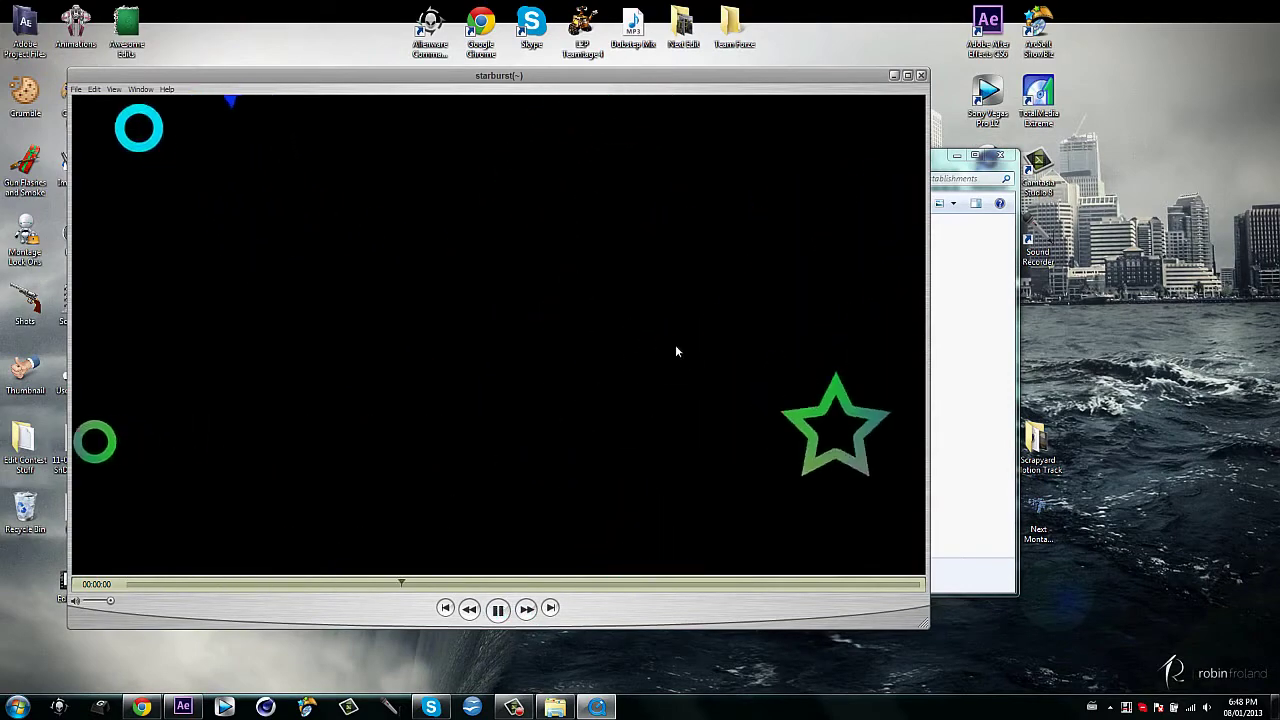
Step: Close QuickTime and the Explorer window, and bring the browser back
click(921, 77)
click(999, 155)
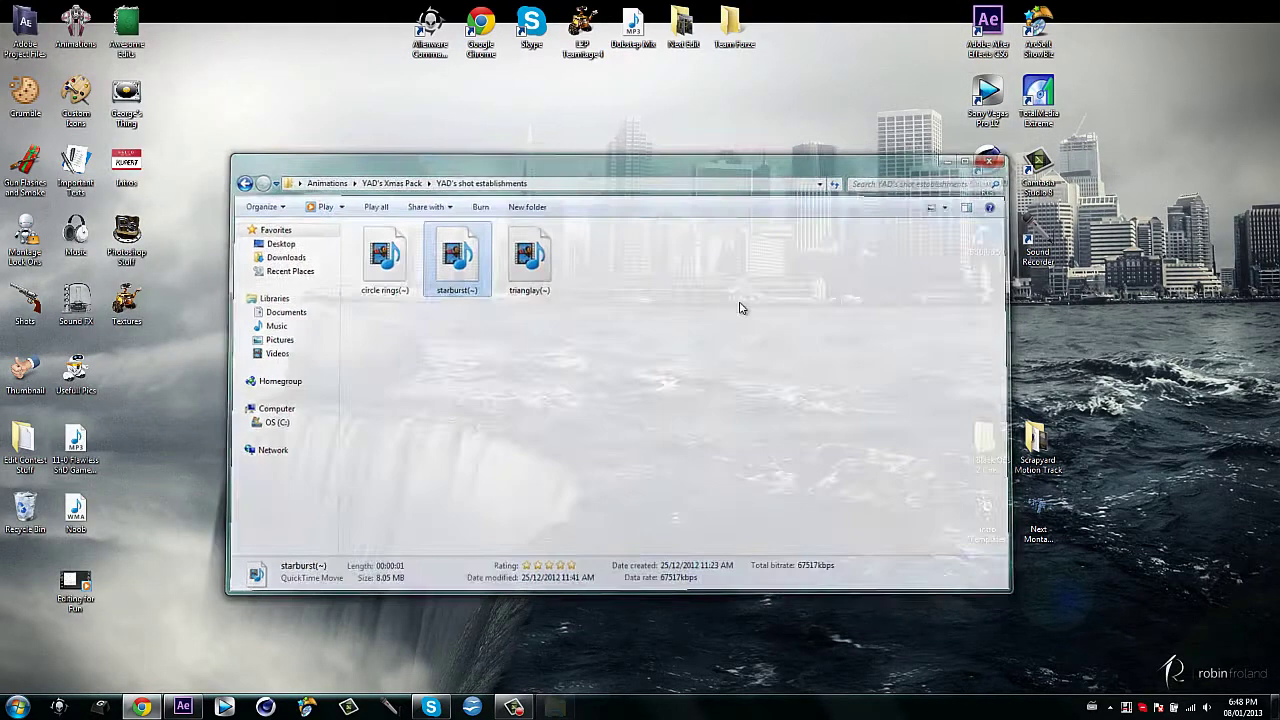
click(143, 707)
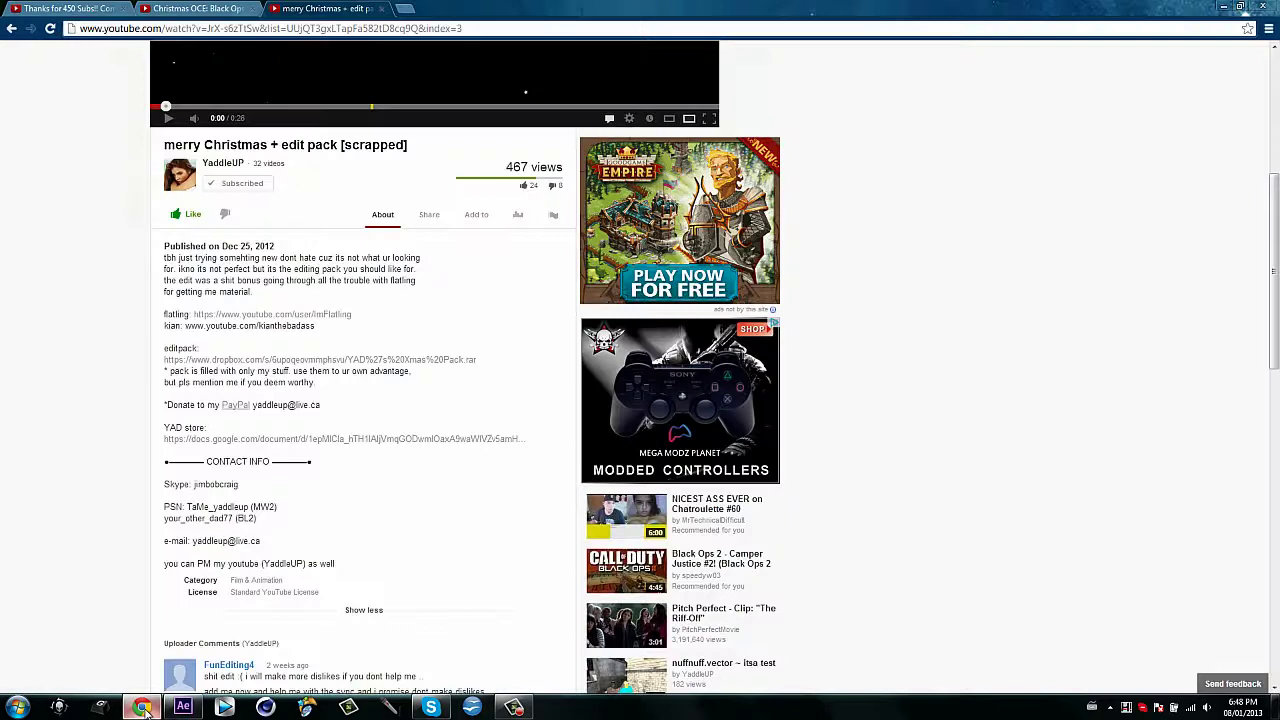
scroll(60, 455, up, 4)
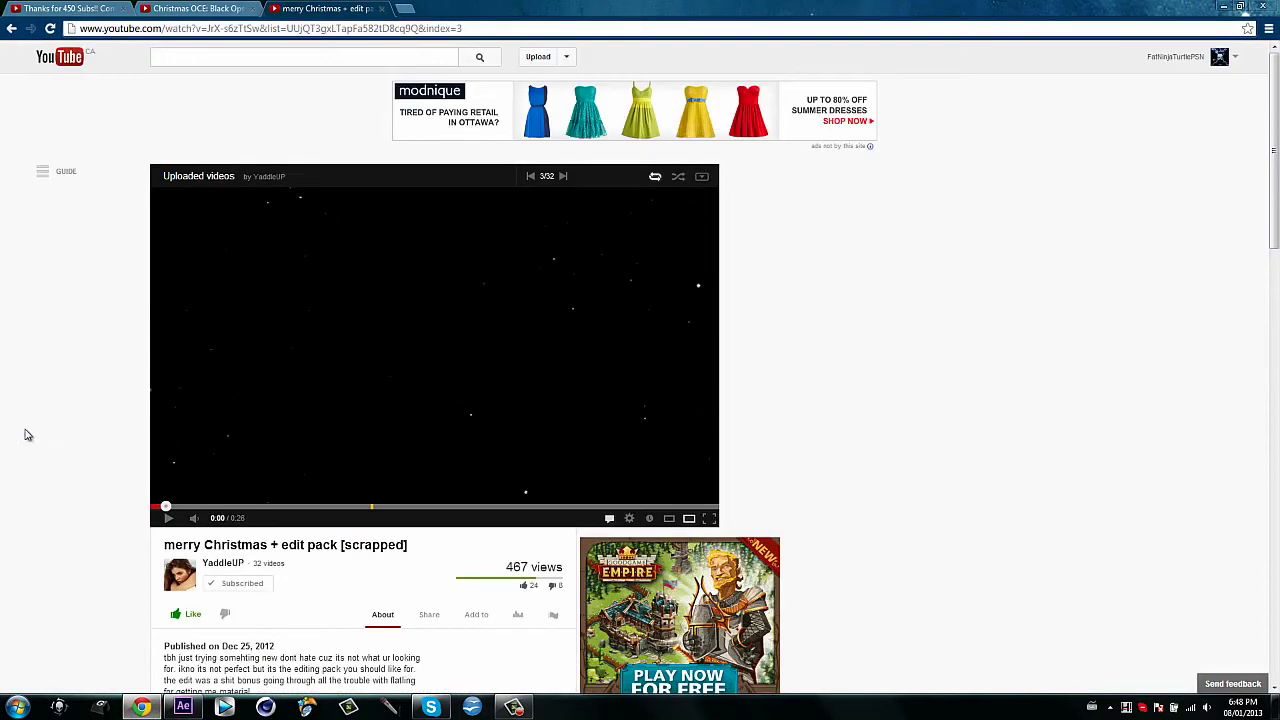
Step: Open the uploader's channel page, pause its featured video, and browse the uploads
click(214, 565)
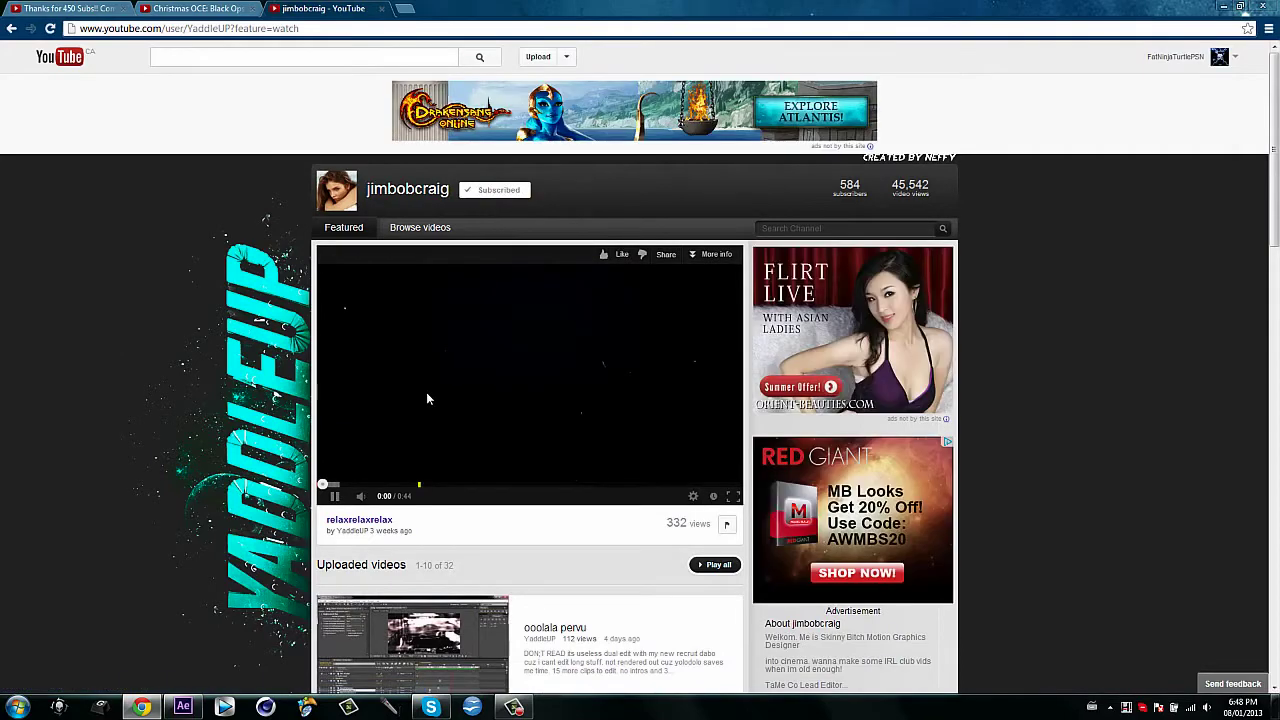
click(427, 395)
scroll(446, 363, down, 3)
scroll(206, 410, up, 3)
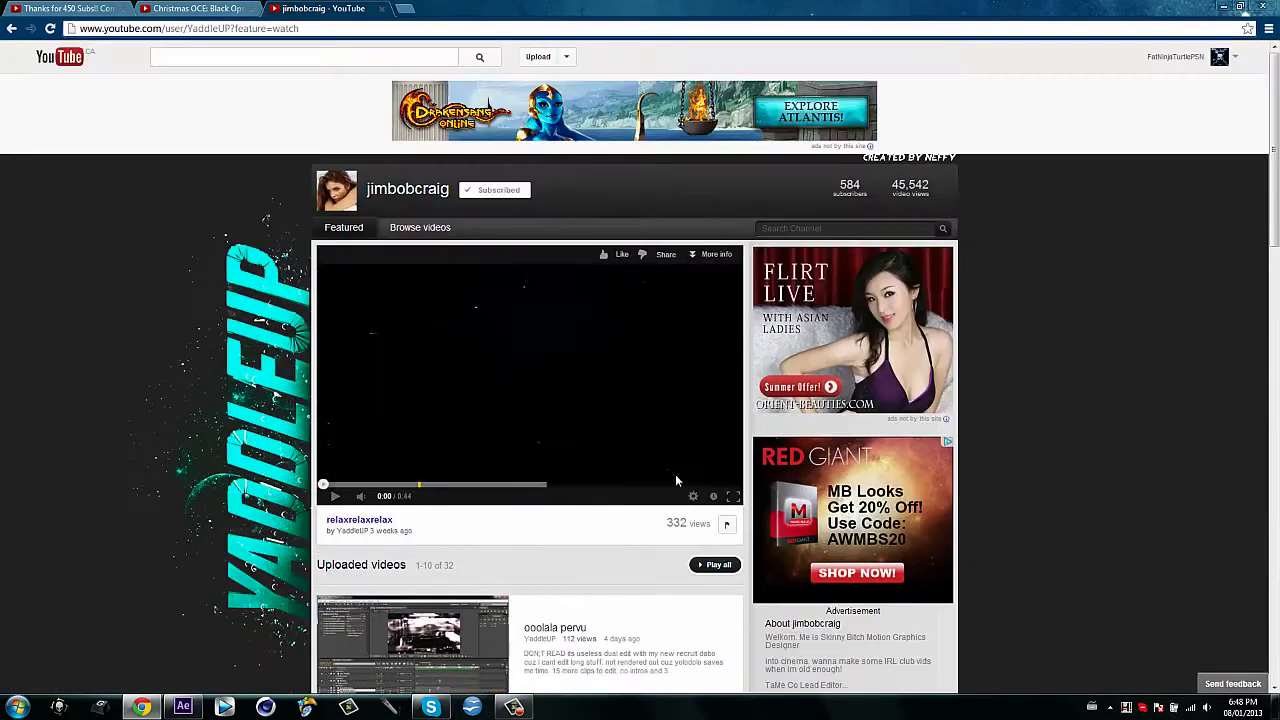
scroll(563, 451, down, 7)
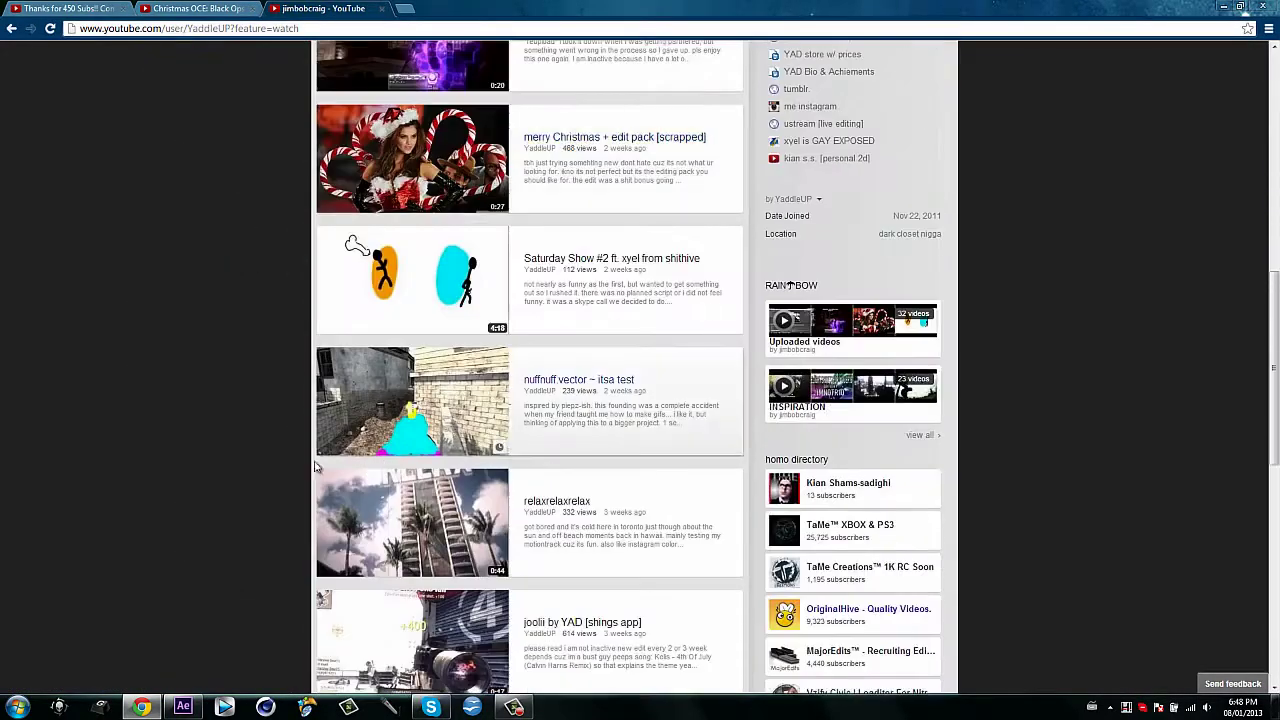
scroll(300, 464, down, 3)
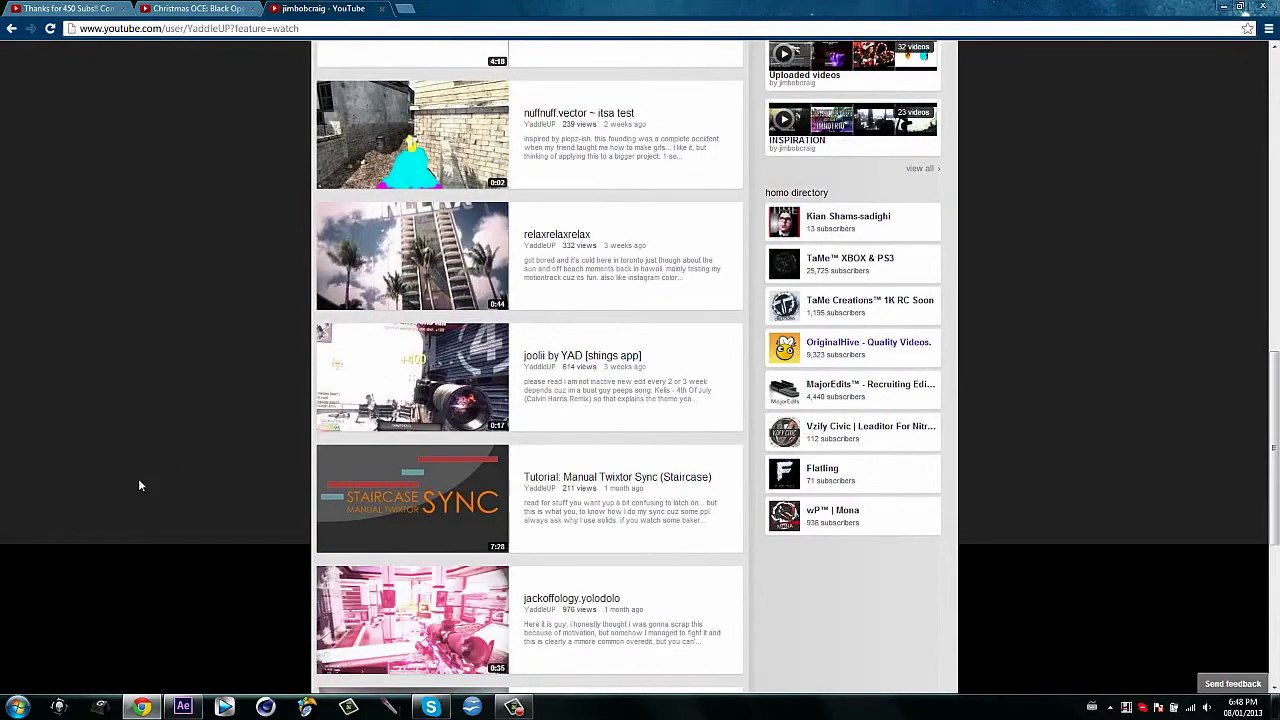
scroll(138, 478, up, 10)
Step: Return to After Effects and open the import dialog from the Project panel
click(142, 708)
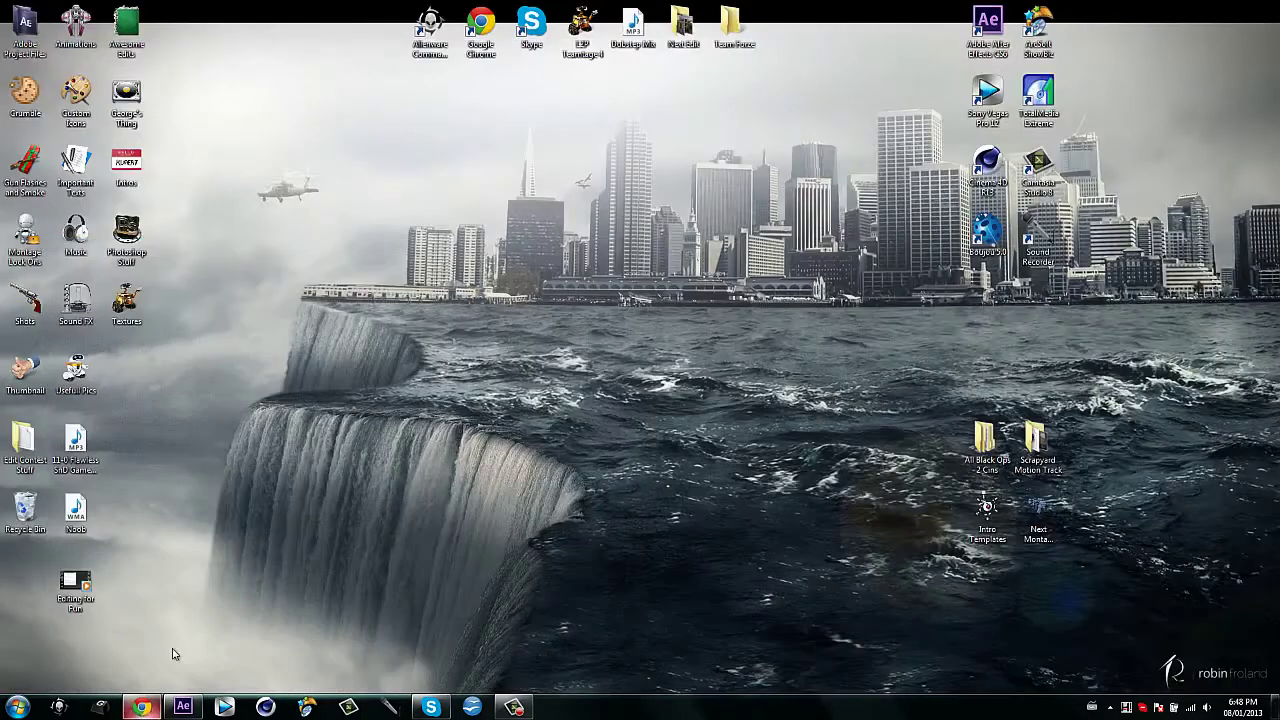
click(181, 708)
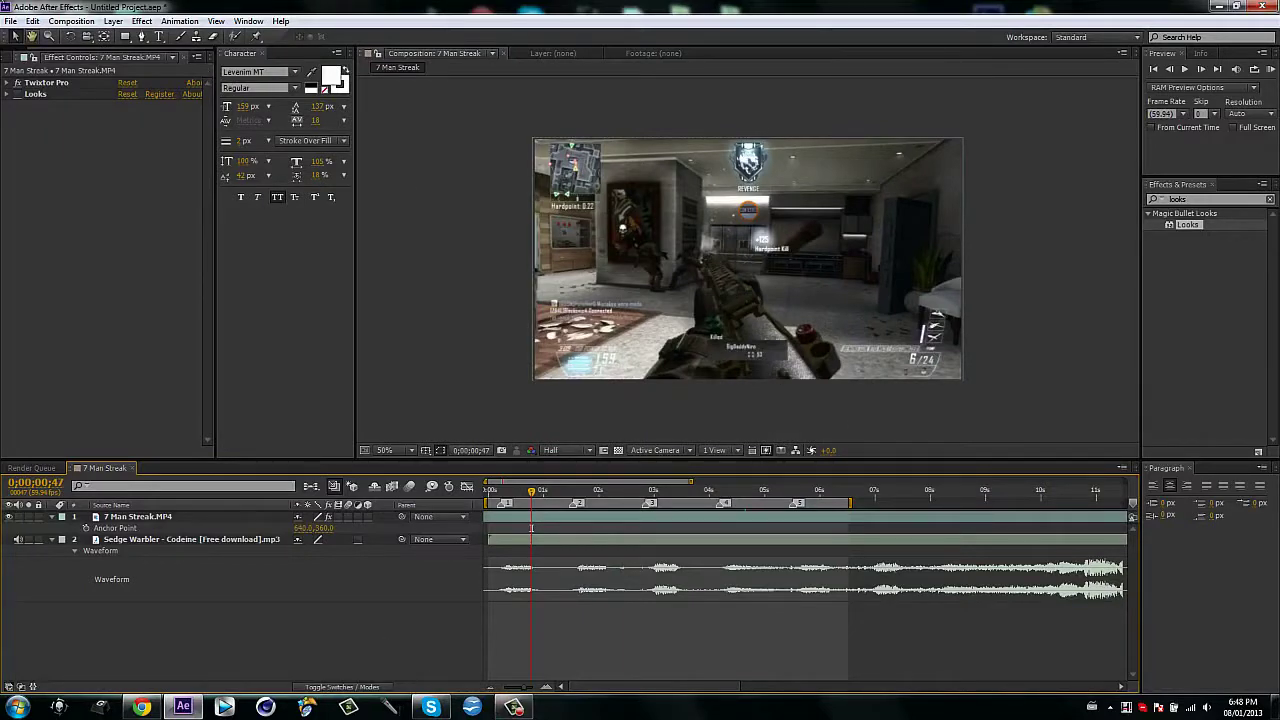
click(9, 58)
double_click(72, 323)
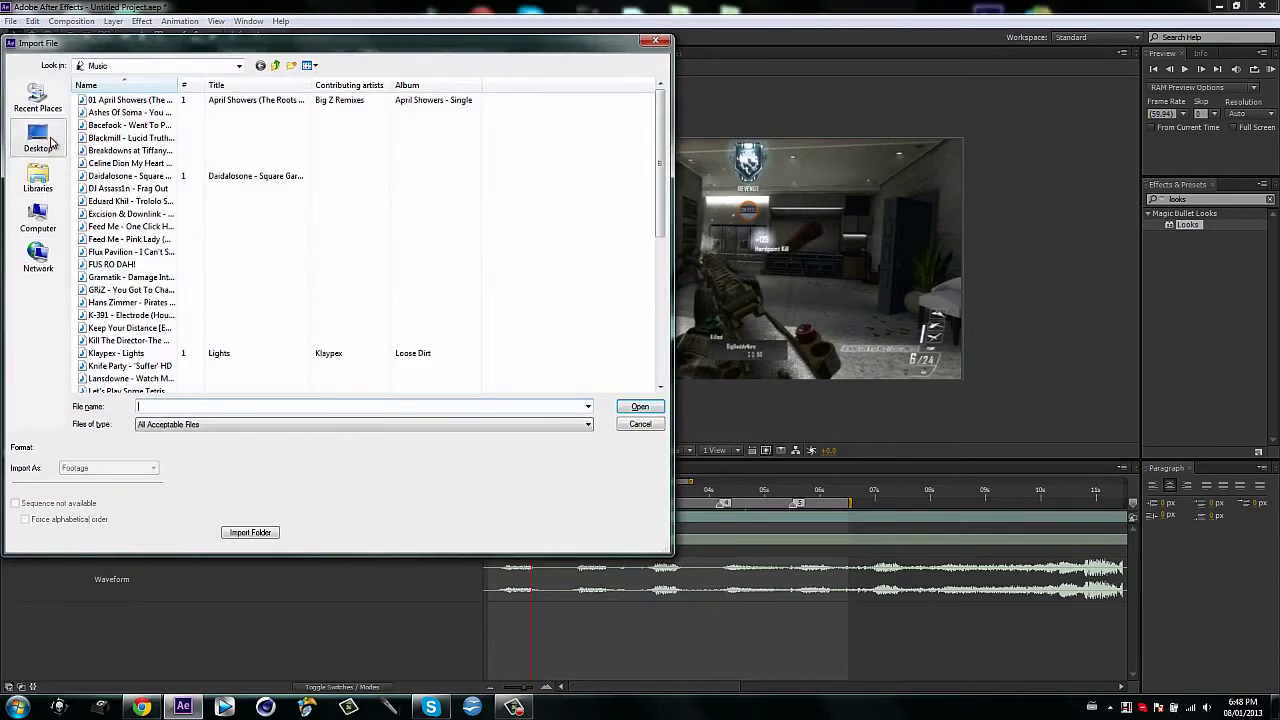
Step: Import starburst(~).mov from Desktop > Animations > YAD's Xmas Pack > YAD's shot establishments
click(38, 138)
double_click(396, 97)
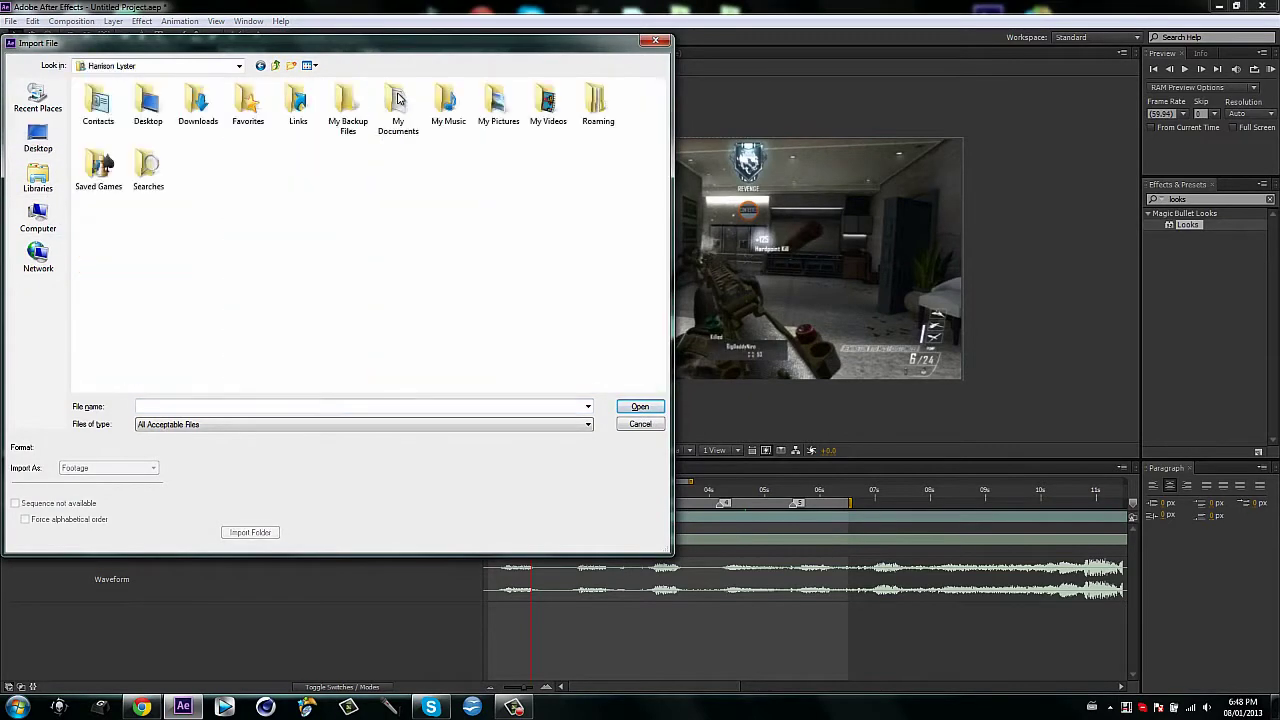
click(38, 138)
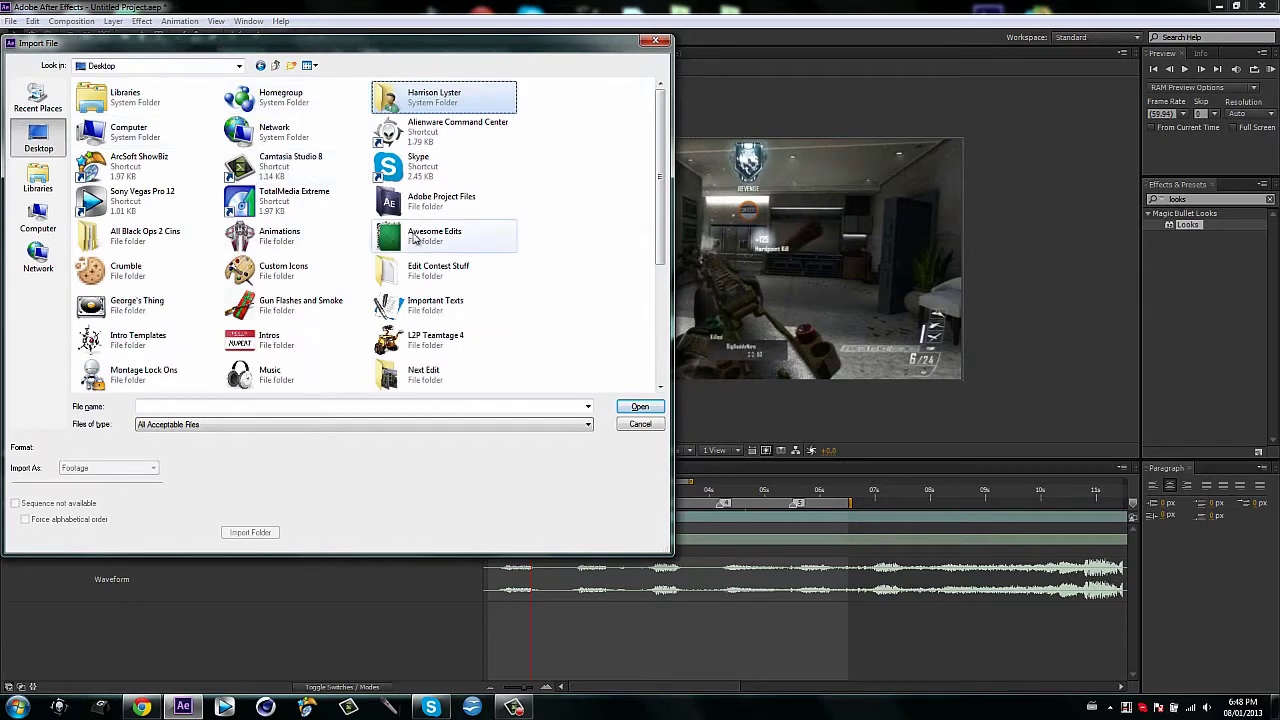
double_click(300, 236)
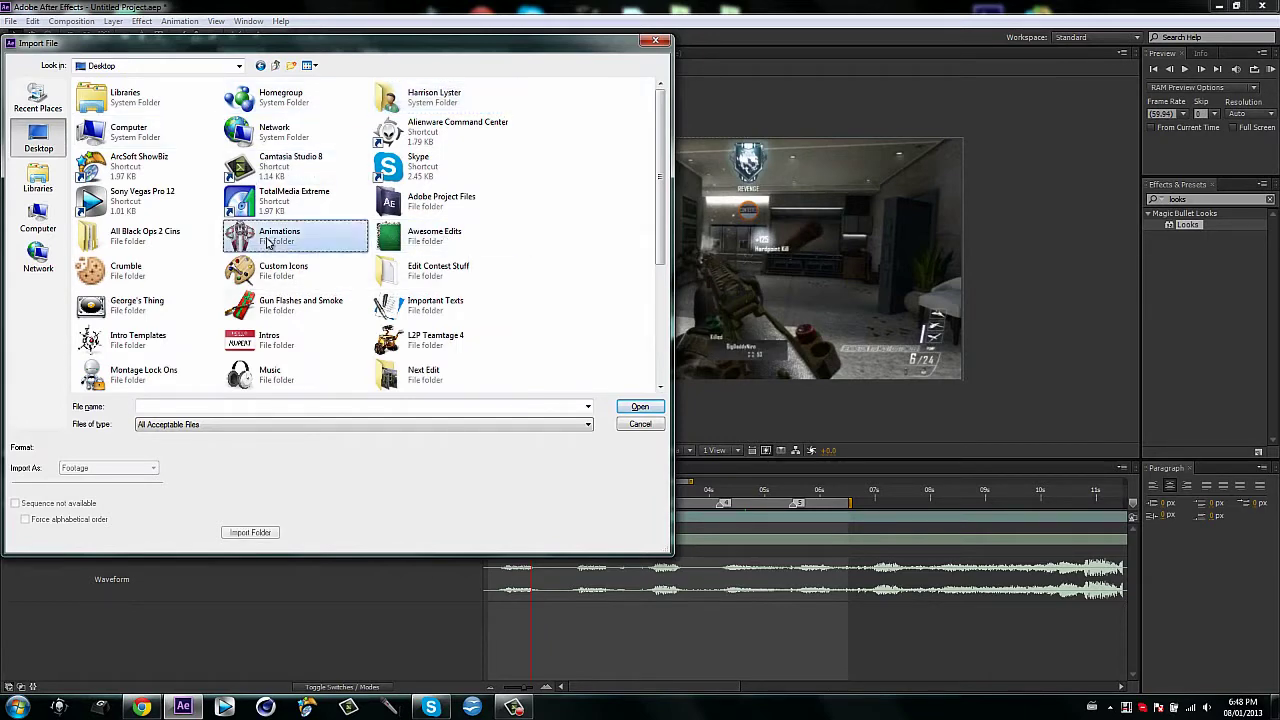
double_click(380, 224)
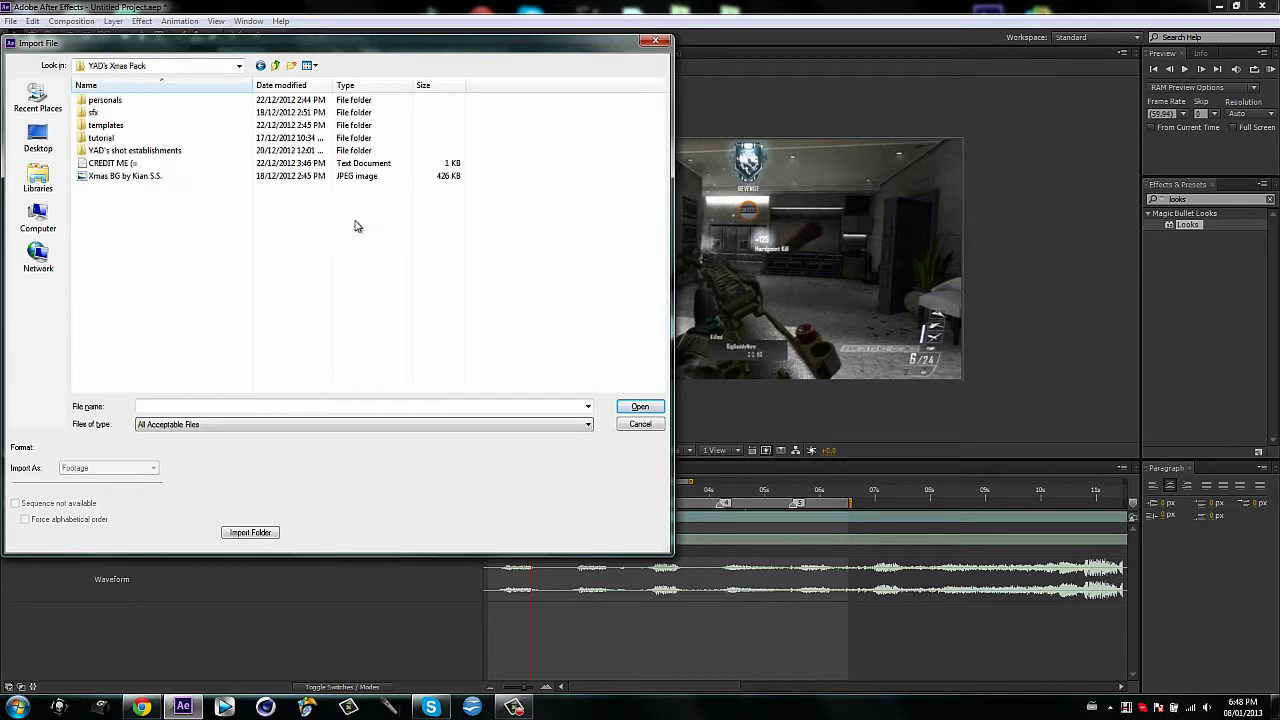
double_click(140, 152)
drag(260, 190, 97, 218)
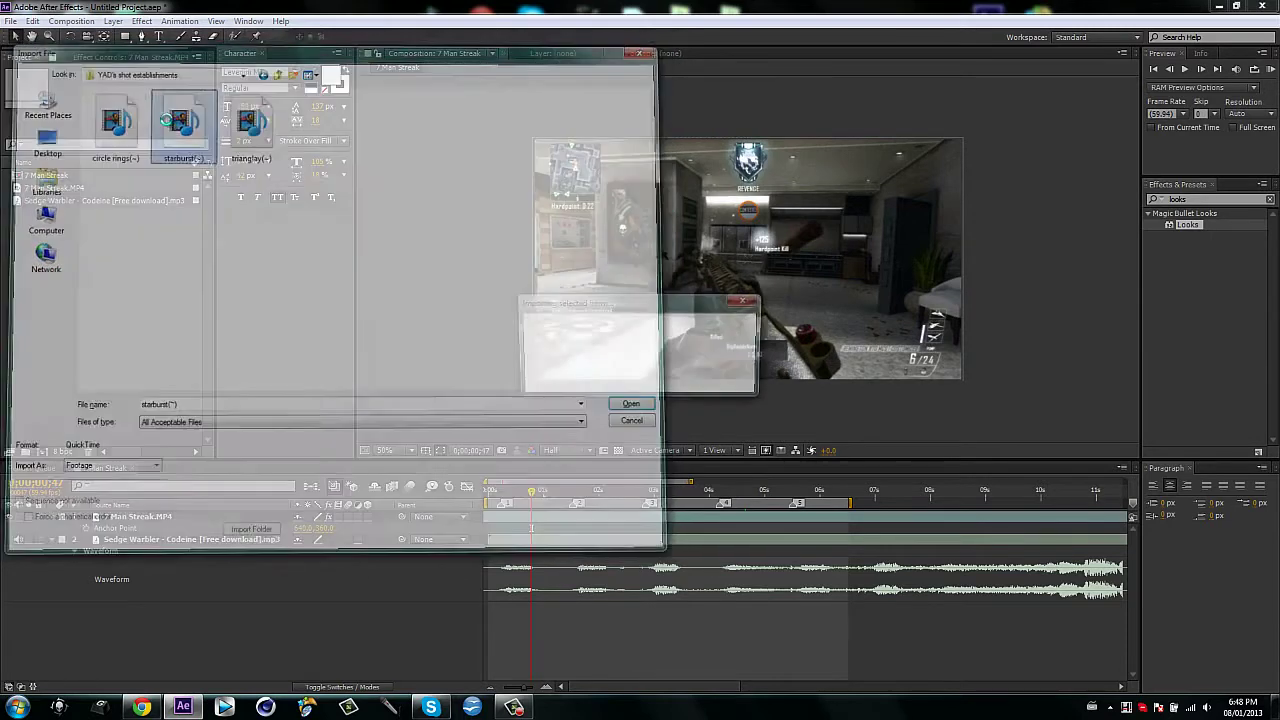
key(Return)
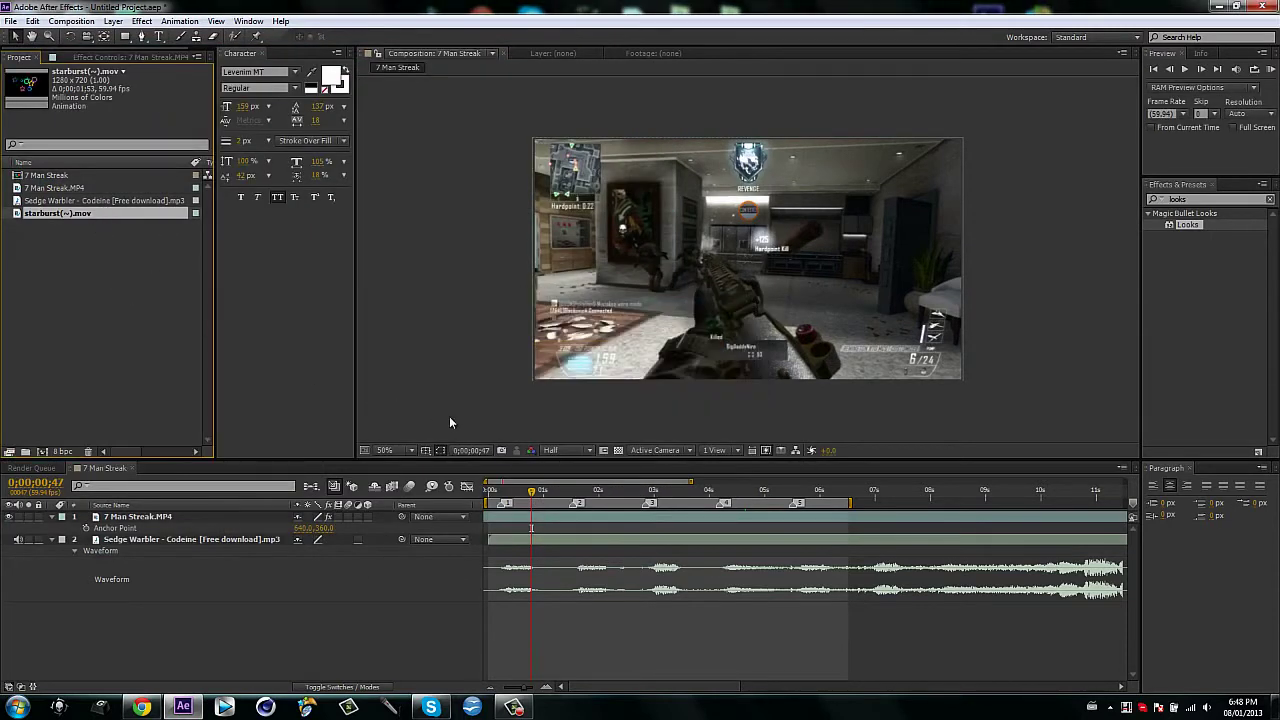
Step: Place the starburst clip above the gameplay at about 1:30 and set its blending mode to Add
drag(531, 490, 573, 490)
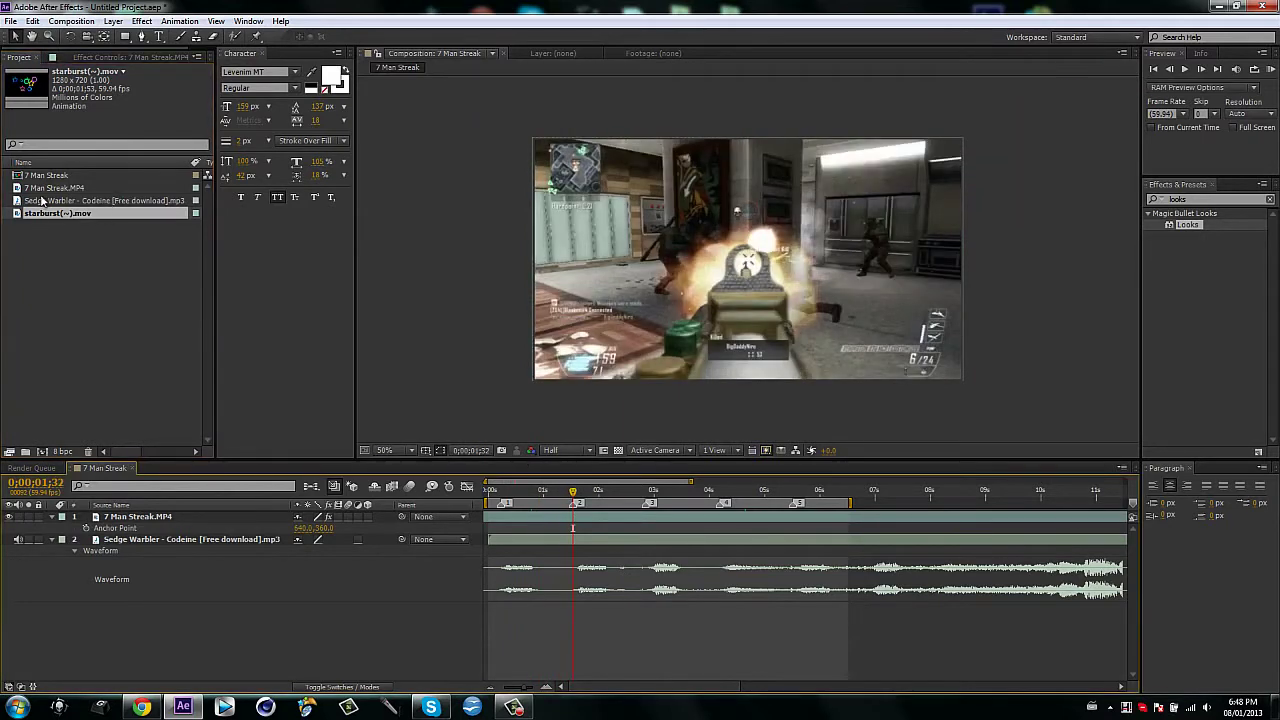
drag(51, 215, 593, 521)
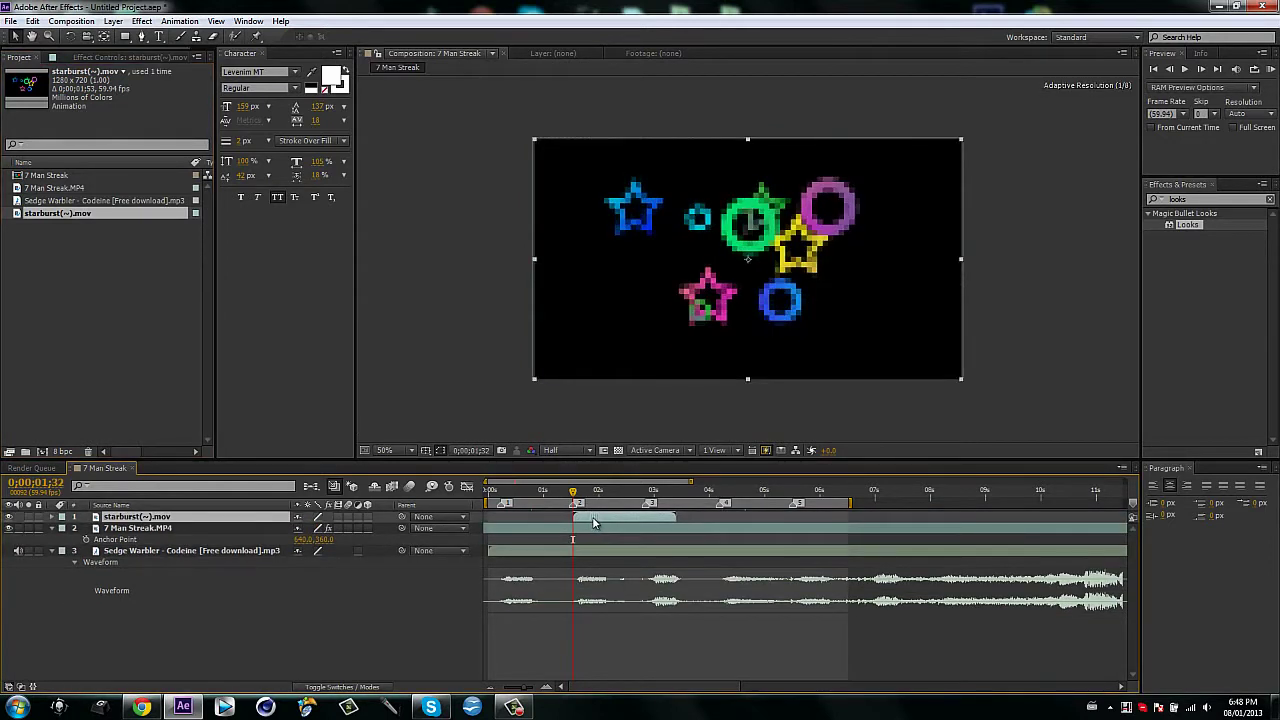
key(F4)
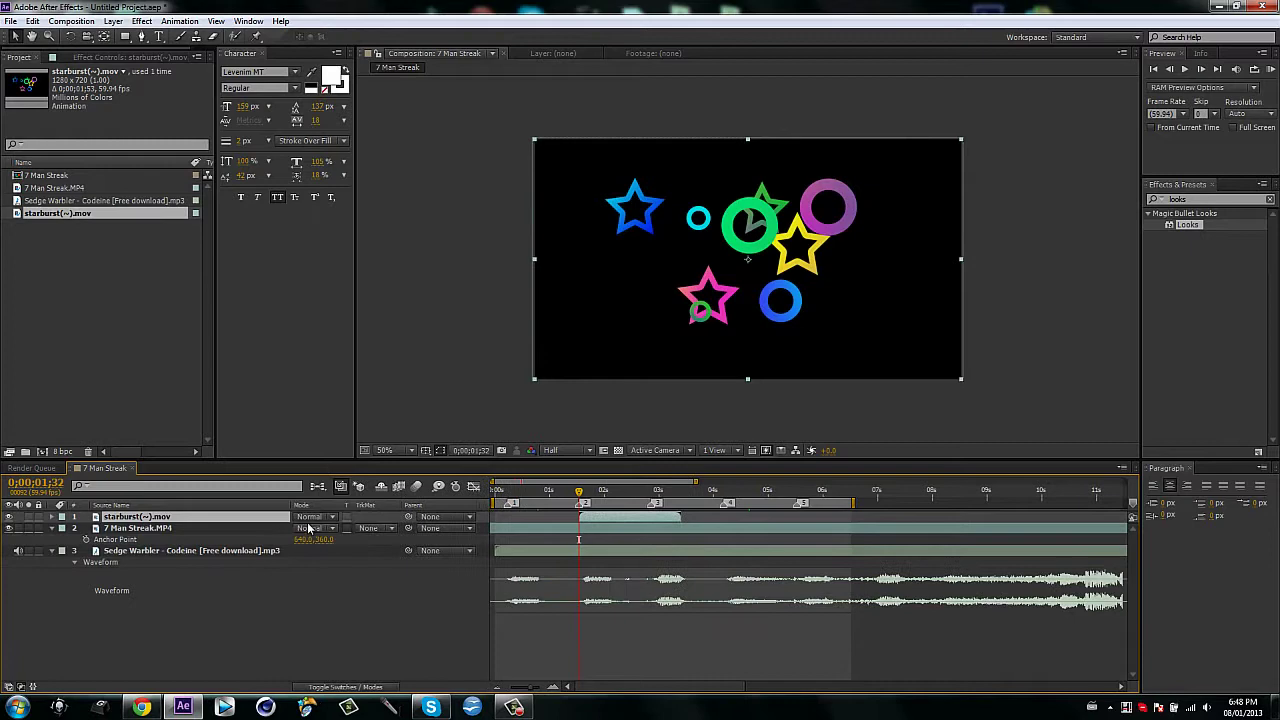
click(308, 527)
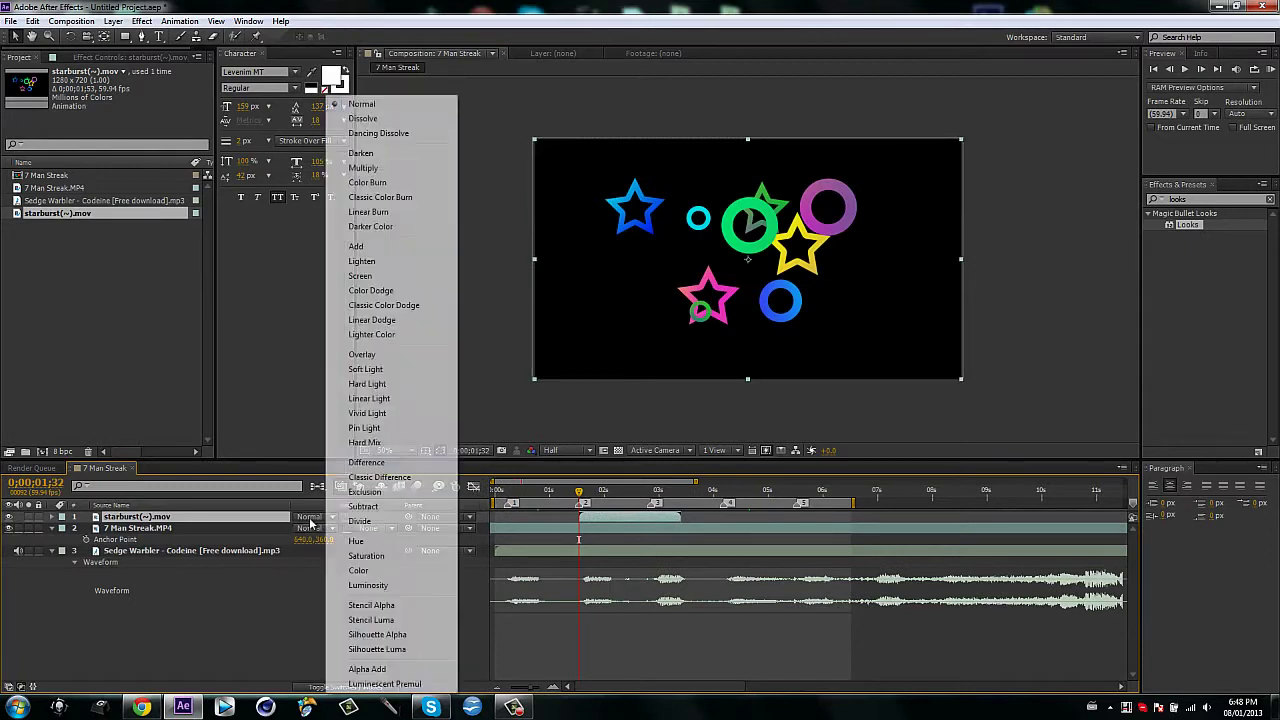
click(377, 249)
key(F4)
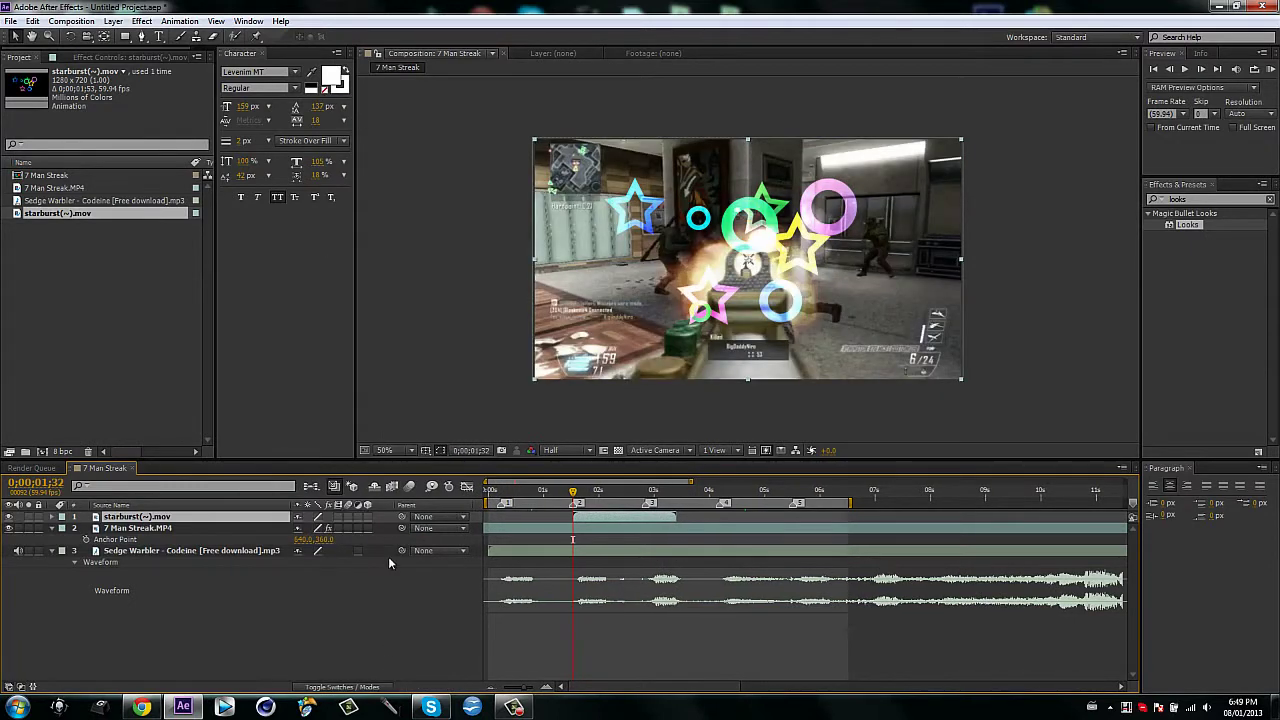
click(1187, 200)
Step: Apply the Stylize > Glow effect to the starburst layer
text(glo)
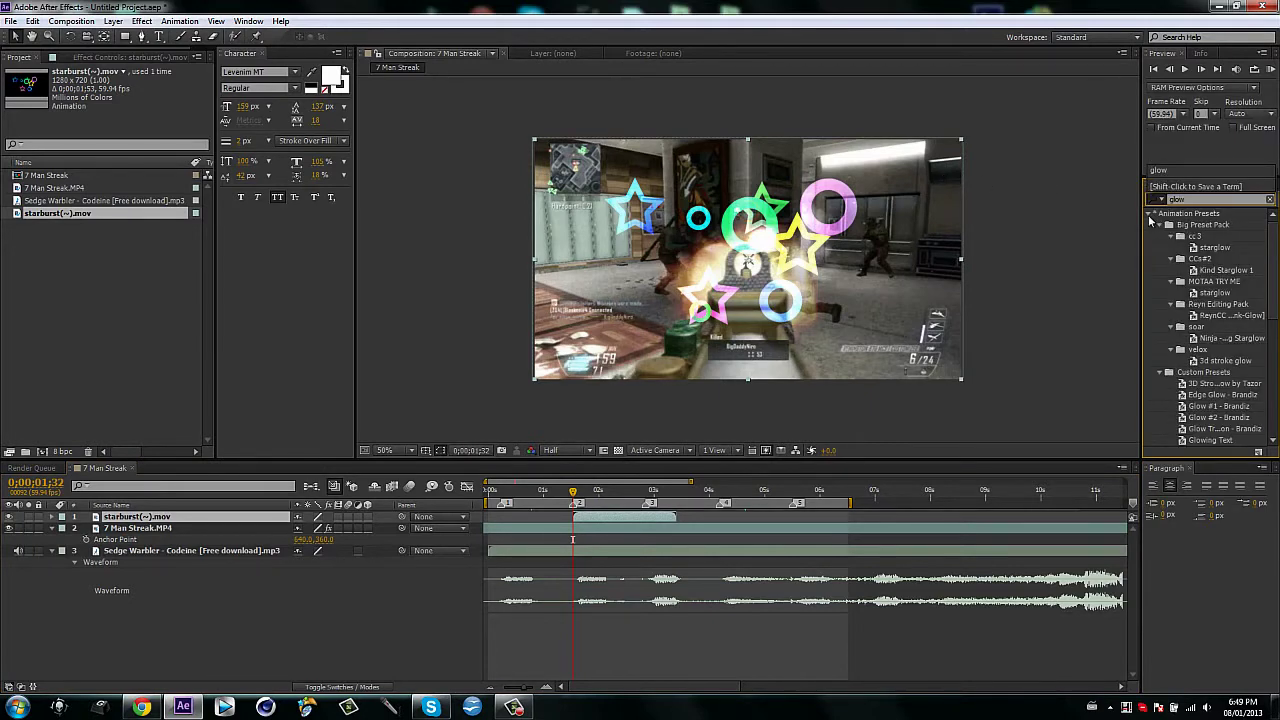
text(w)
click(1149, 215)
double_click(1185, 236)
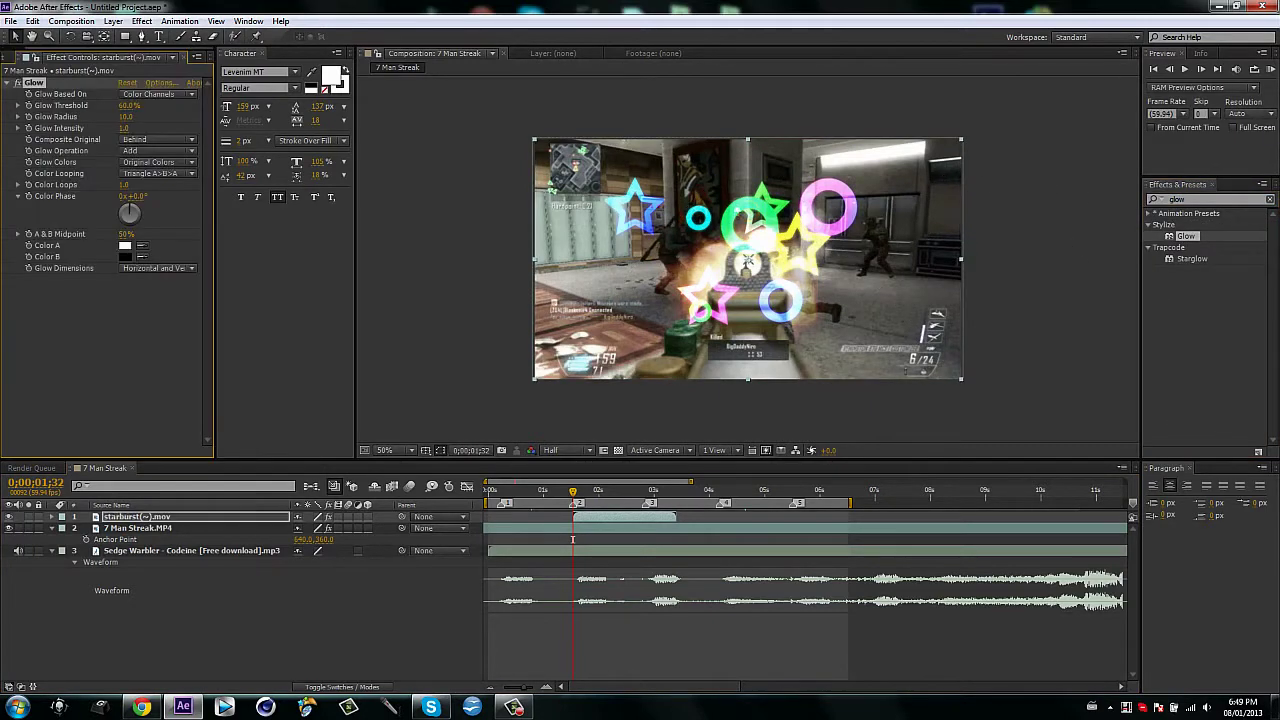
Step: Add Turbulent Displace to the starburst layer to warp the stars and rings
text(turb)
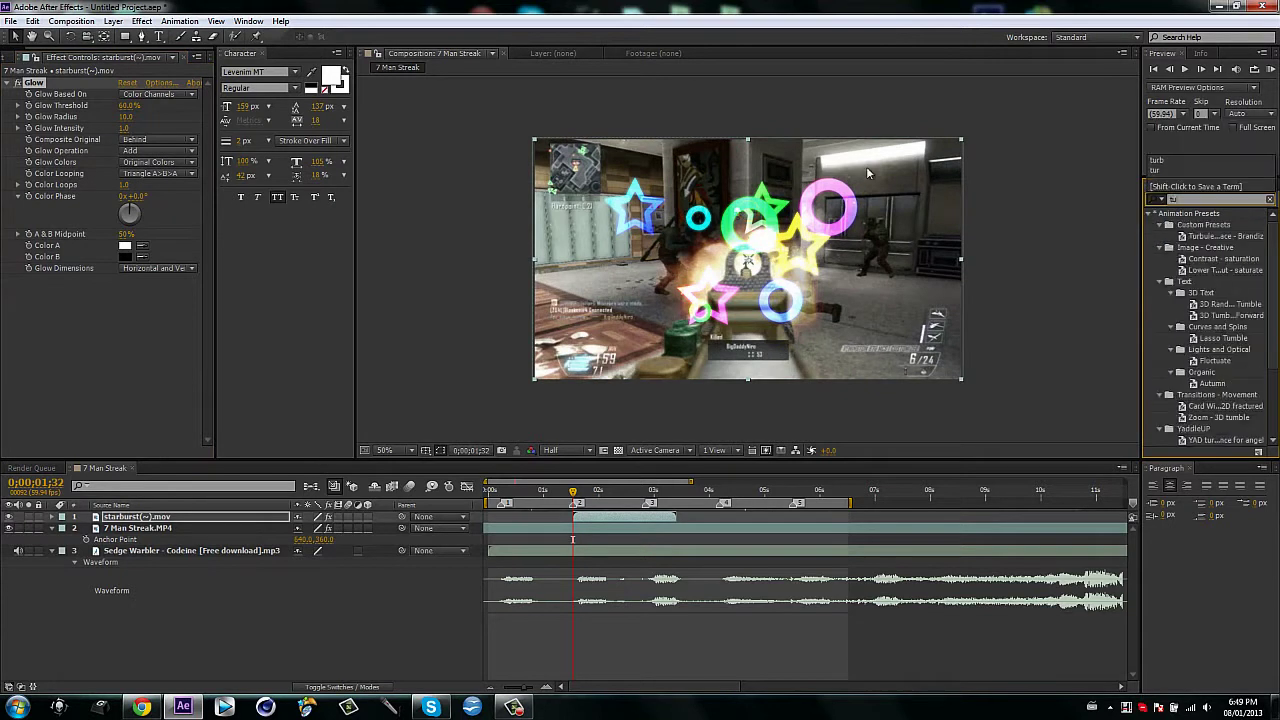
click(1210, 282)
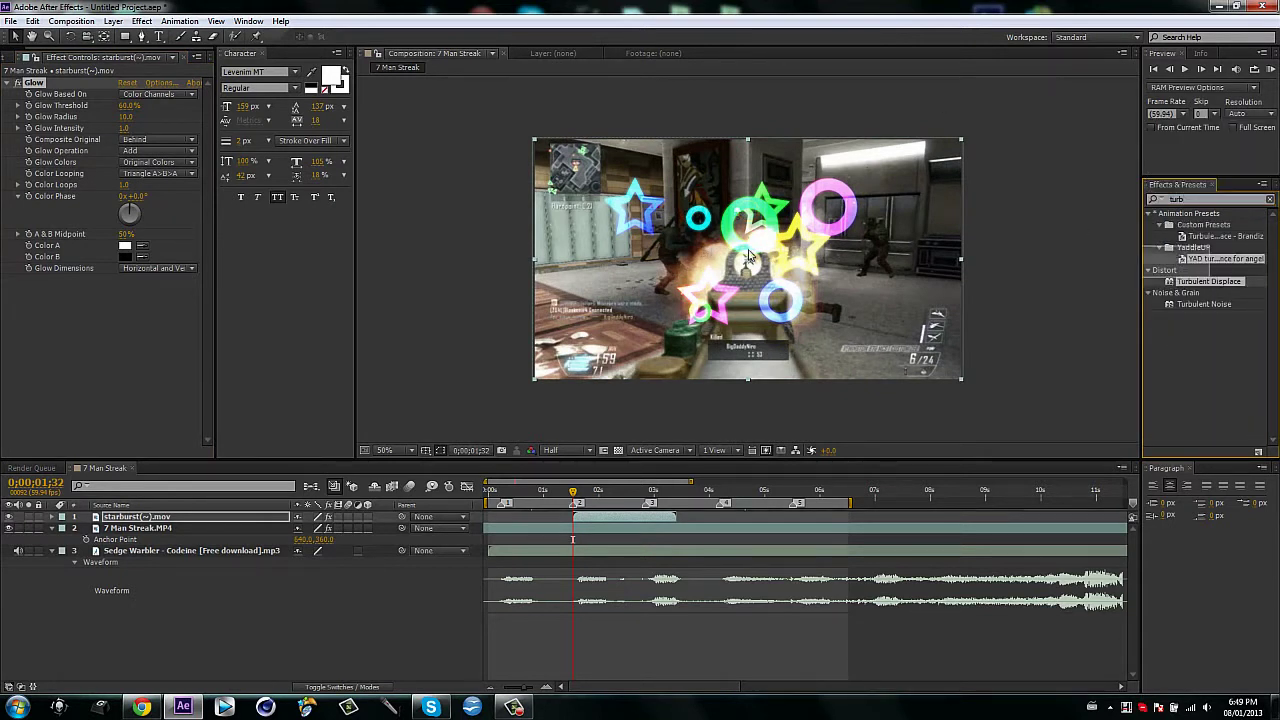
drag(1015, 272, 811, 226)
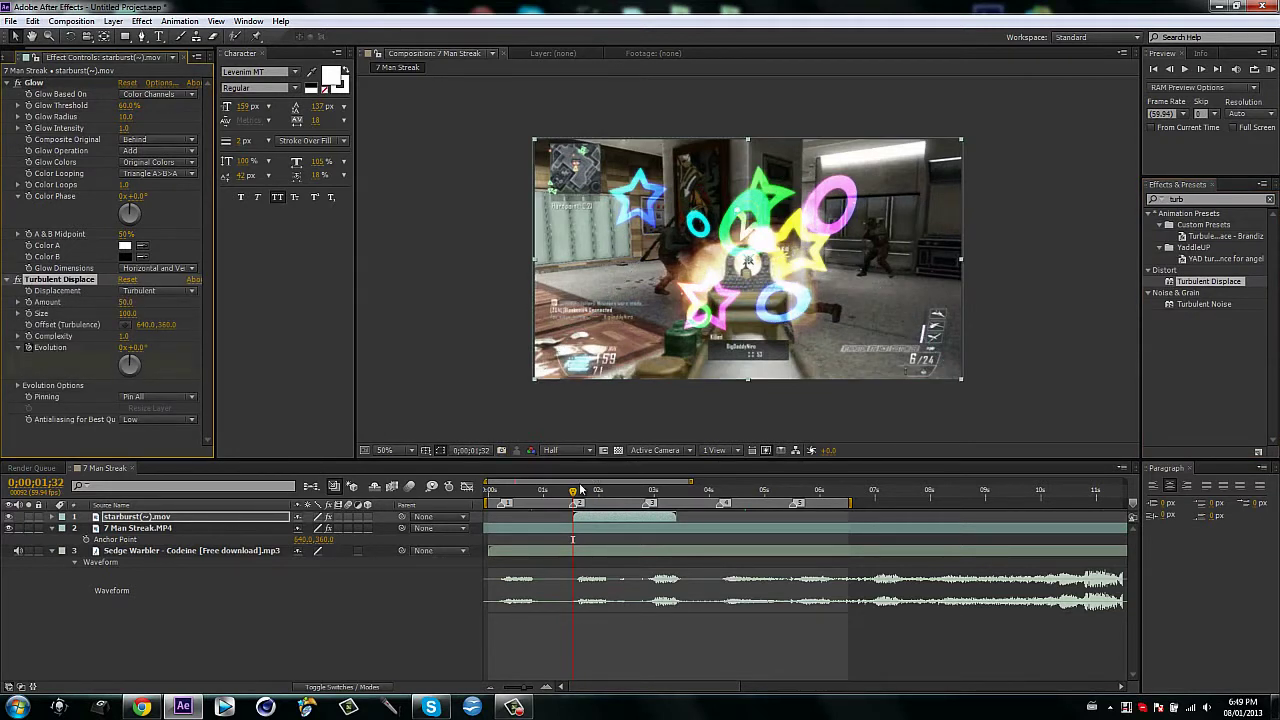
Step: Keyframe Turbulent Displace Evolution to 1x+0.0° at 0;00;03;19, then scrub back to check the ripple
drag(581, 489, 628, 492)
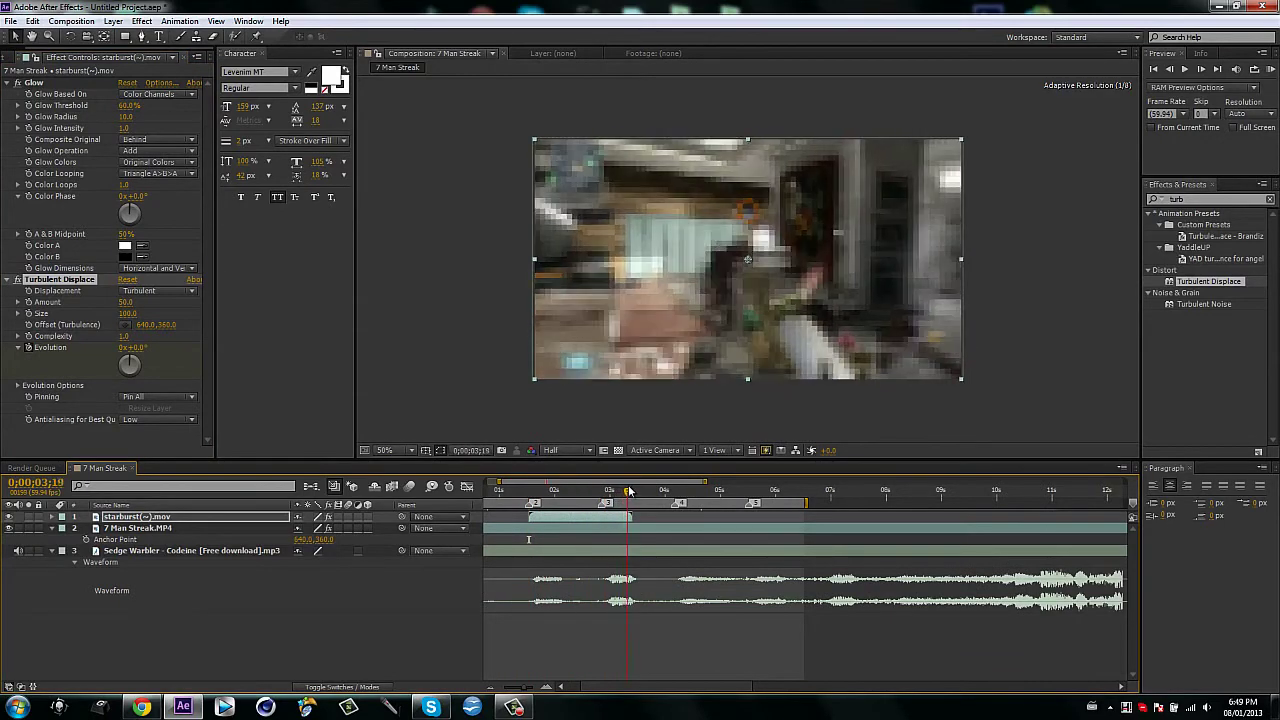
click(123, 347)
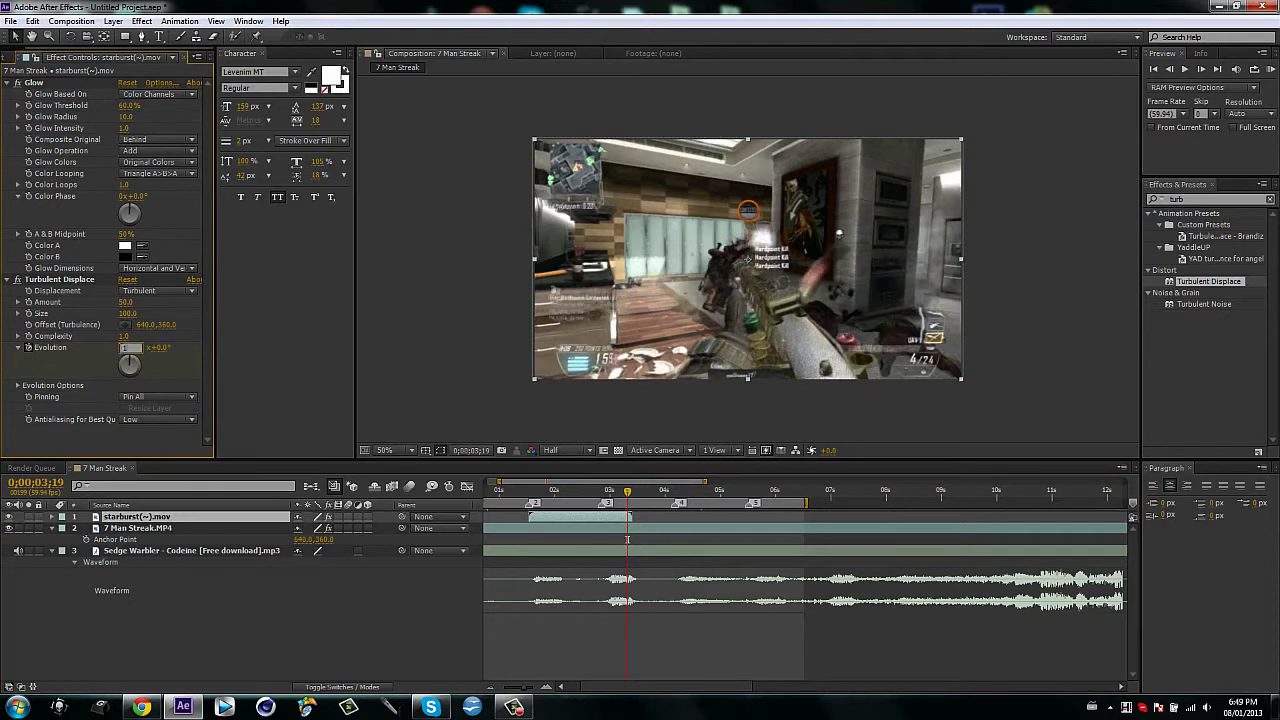
key(Return)
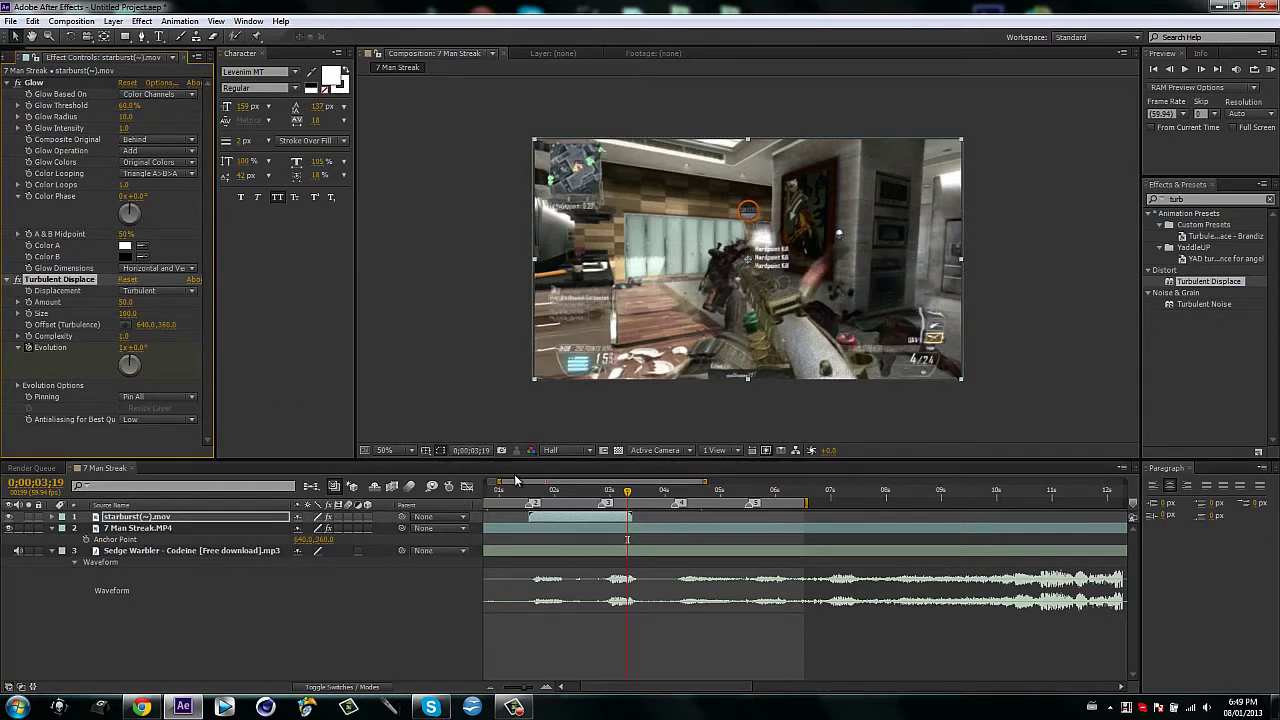
drag(518, 484, 465, 480)
drag(671, 495, 577, 500)
click(422, 630)
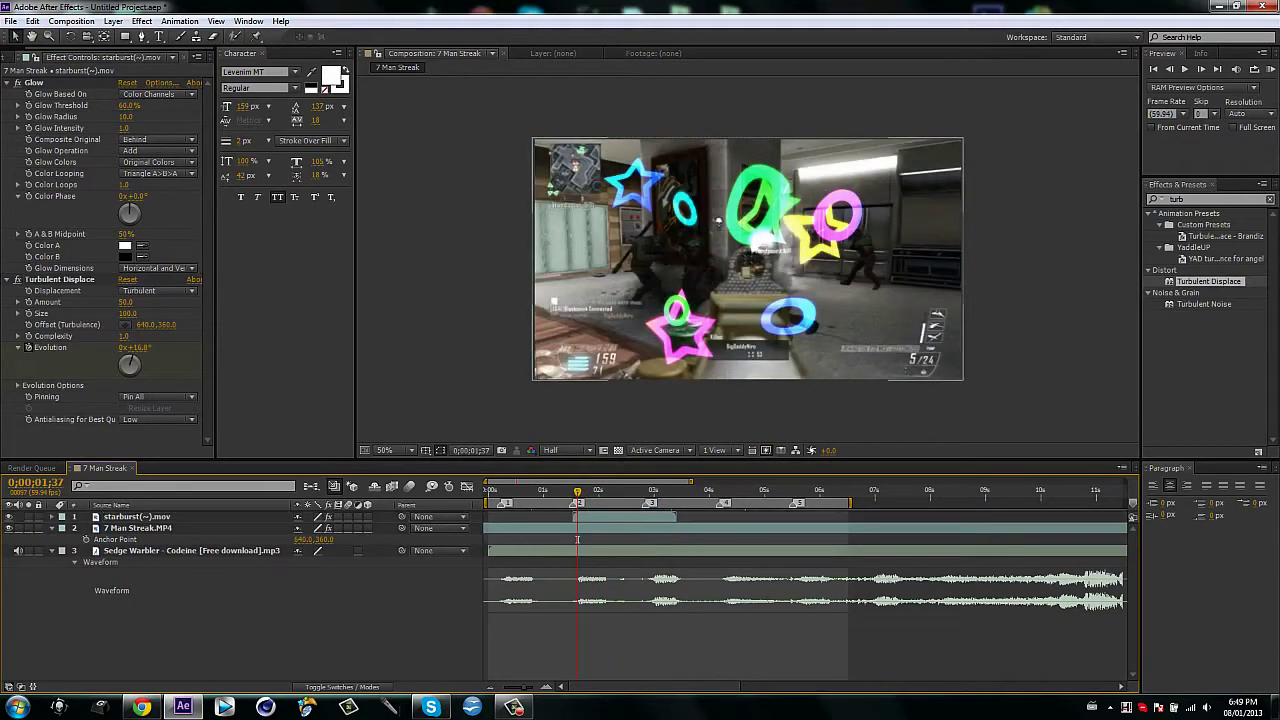
mouse_move(578, 492)
mouse_down()
mouse_move(633, 486)
mouse_move(577, 489)
mouse_up()
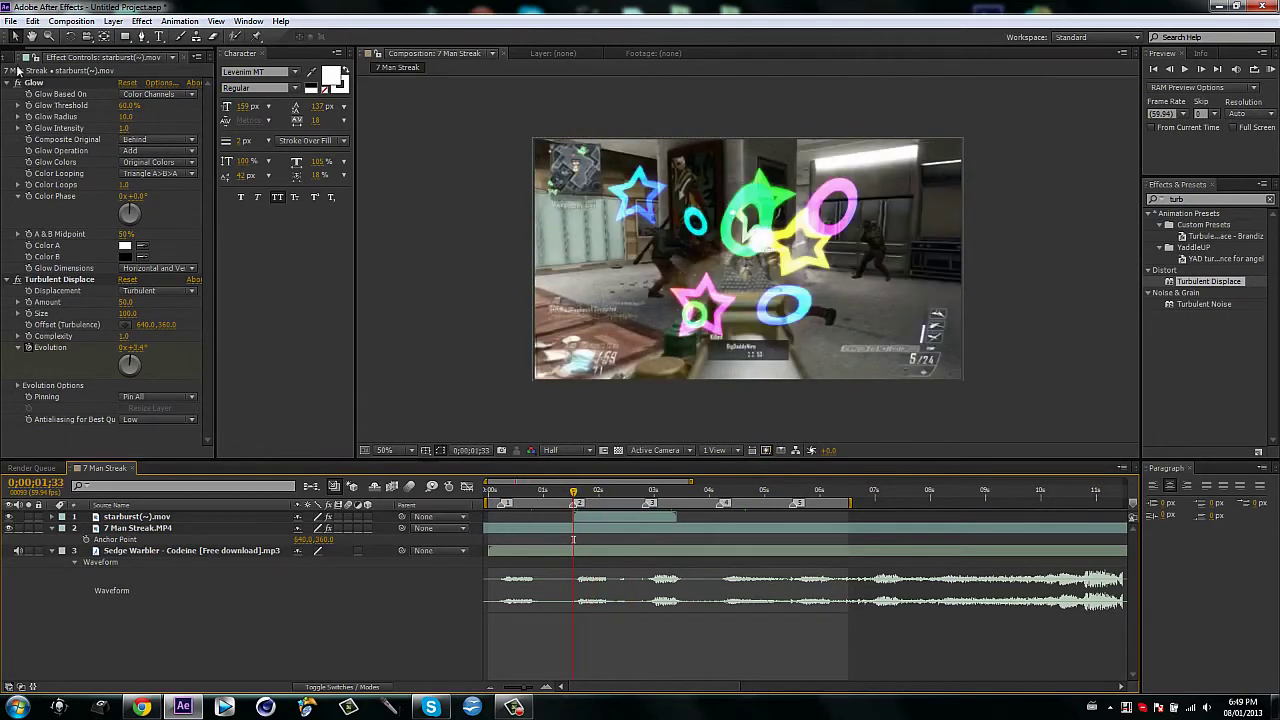
click(15, 280)
Step: Collapse Glow and toggle the Looks effect on the 7 Man Streak.MP4 gameplay layer
click(7, 84)
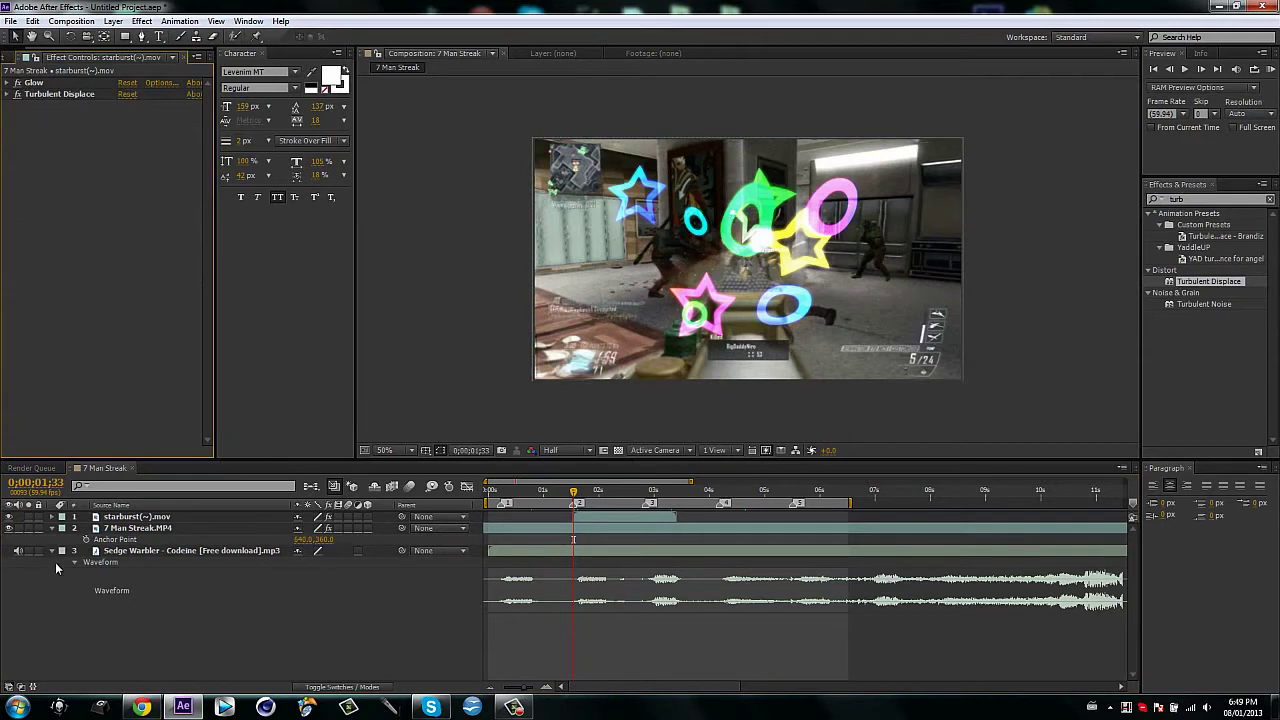
click(146, 525)
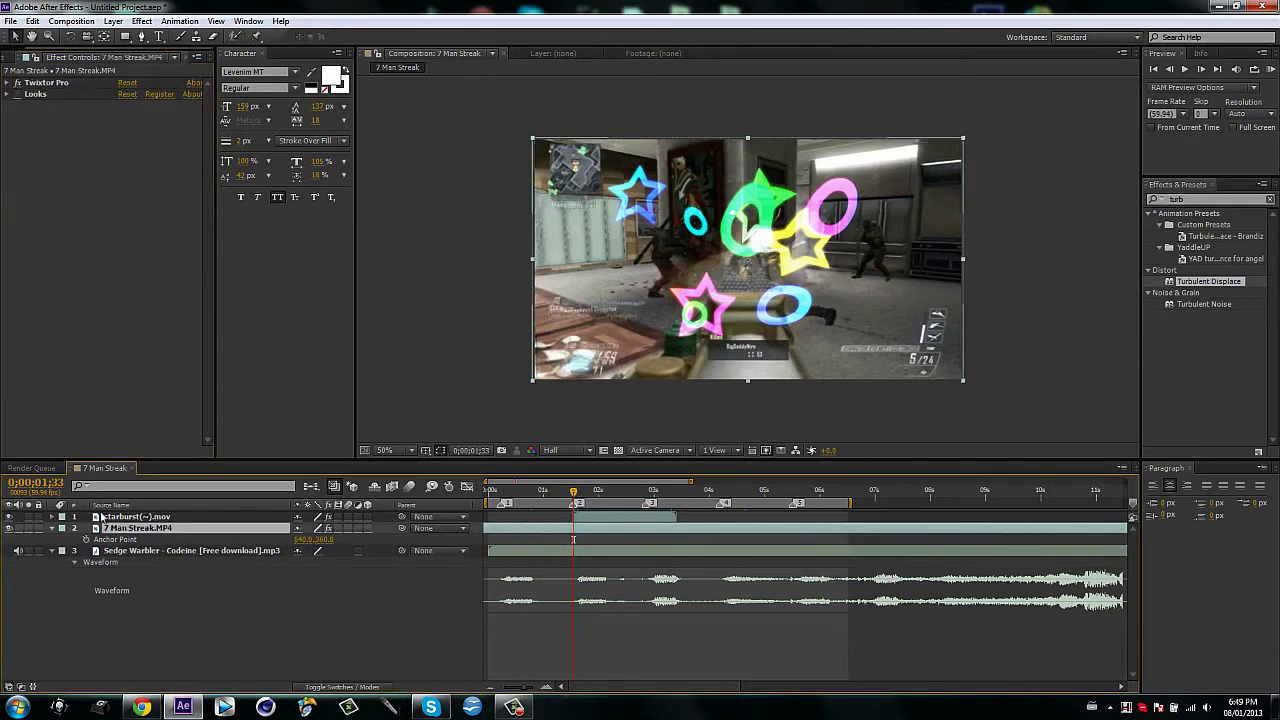
click(35, 96)
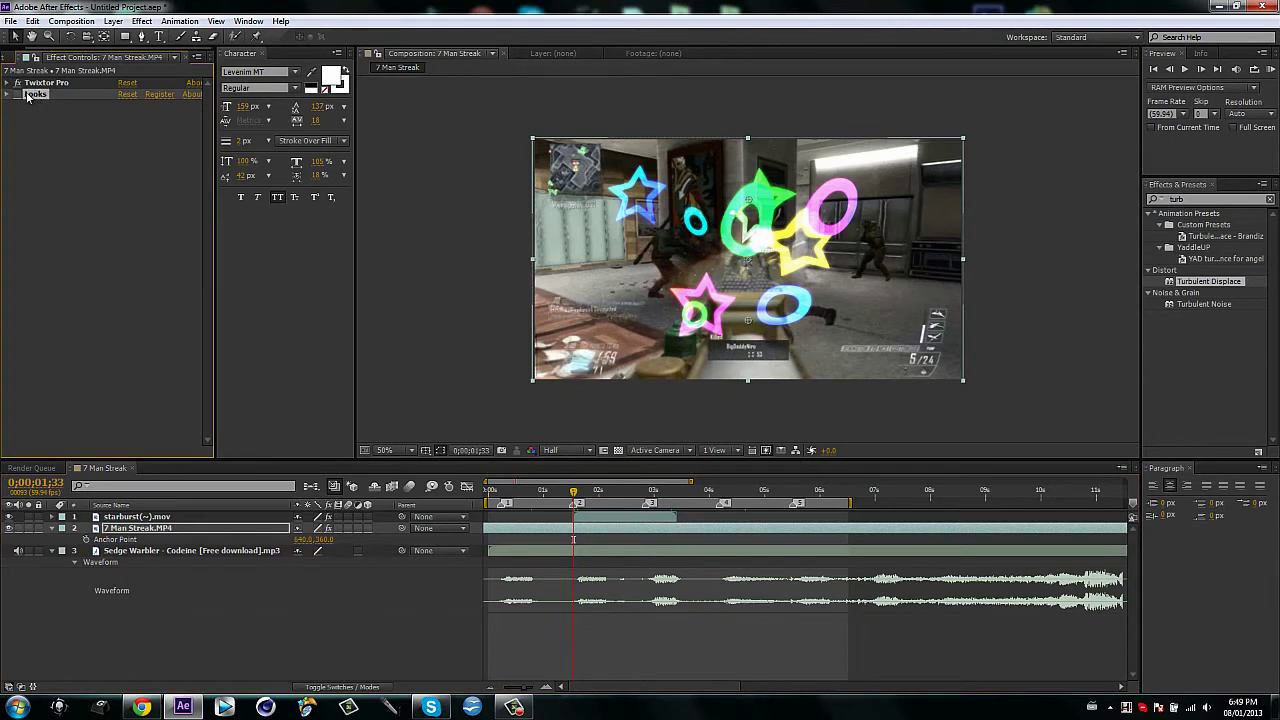
click(17, 94)
Step: Paste the Looks effect onto the starburst(~).mov layer beneath Glow and Turbulent Displace
click(151, 517)
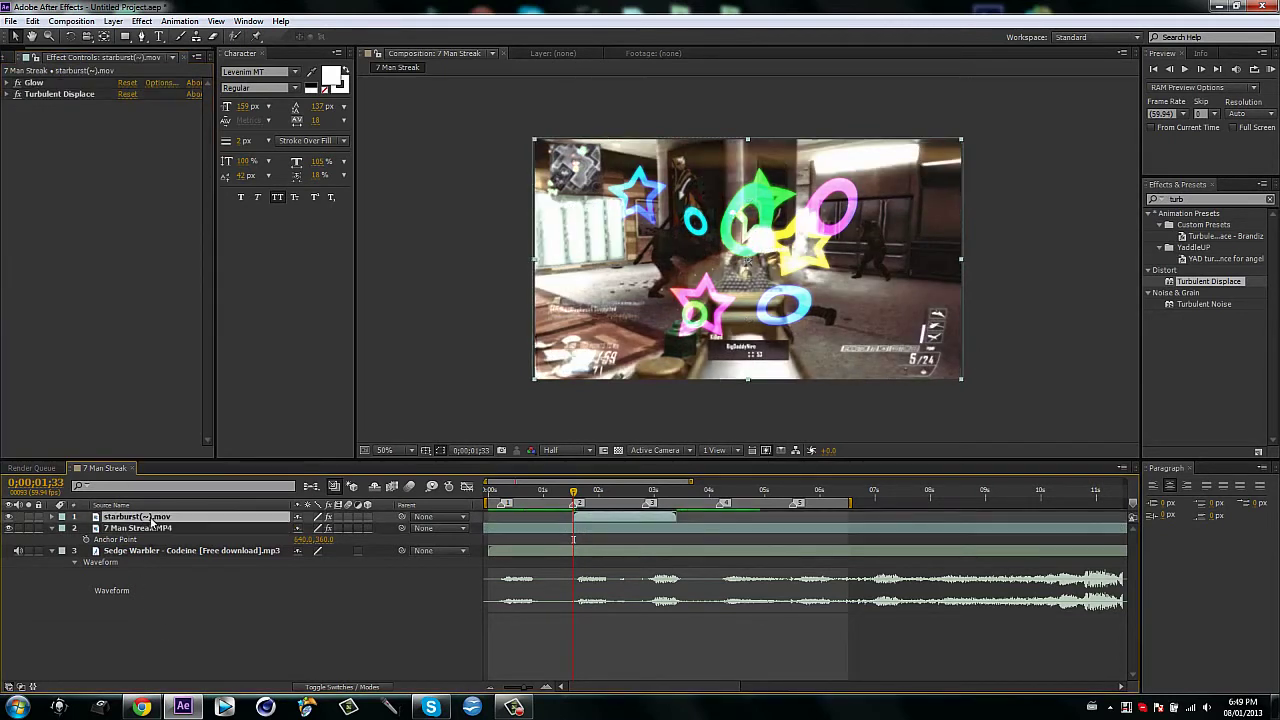
click(112, 346)
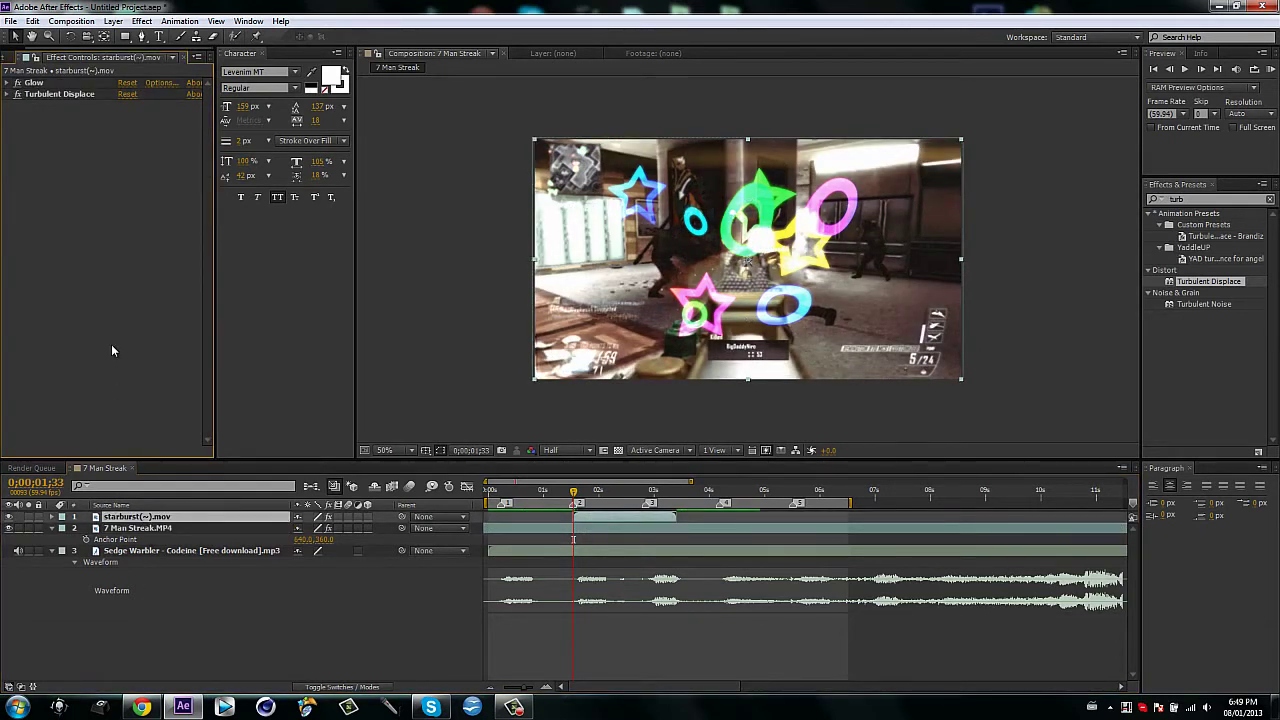
key(ctrl+v)
click(310, 647)
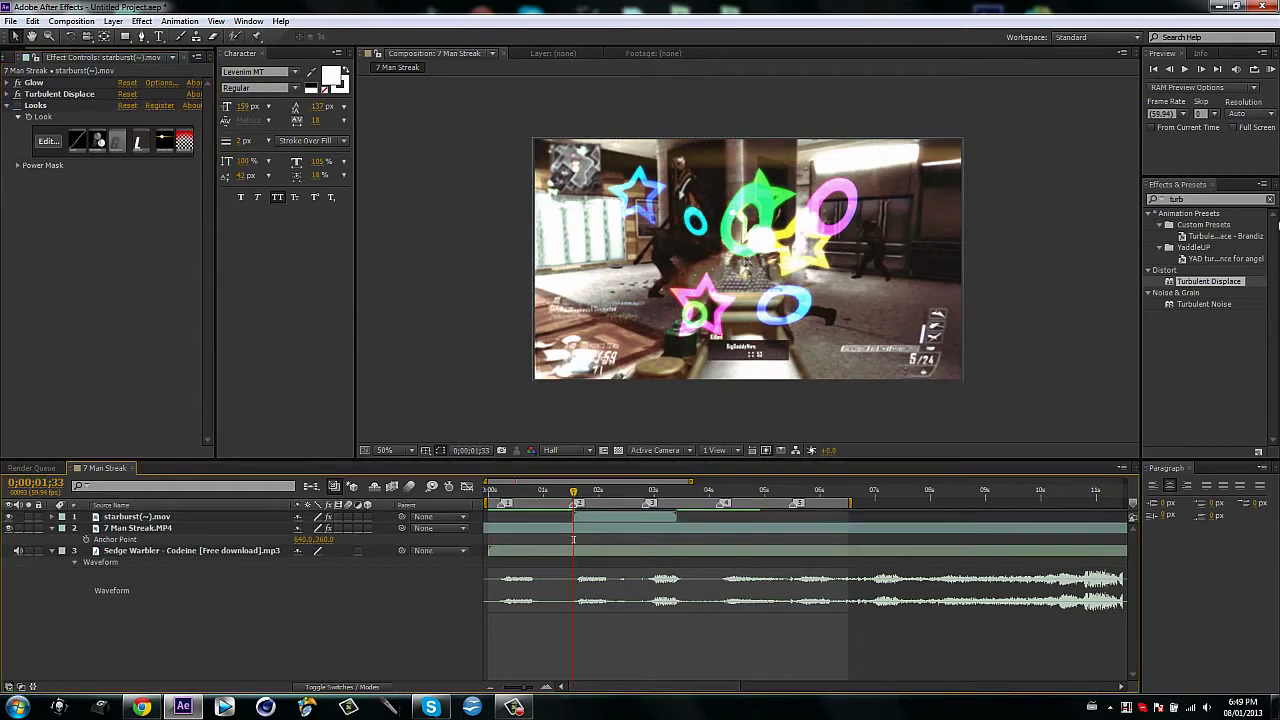
click(1266, 72)
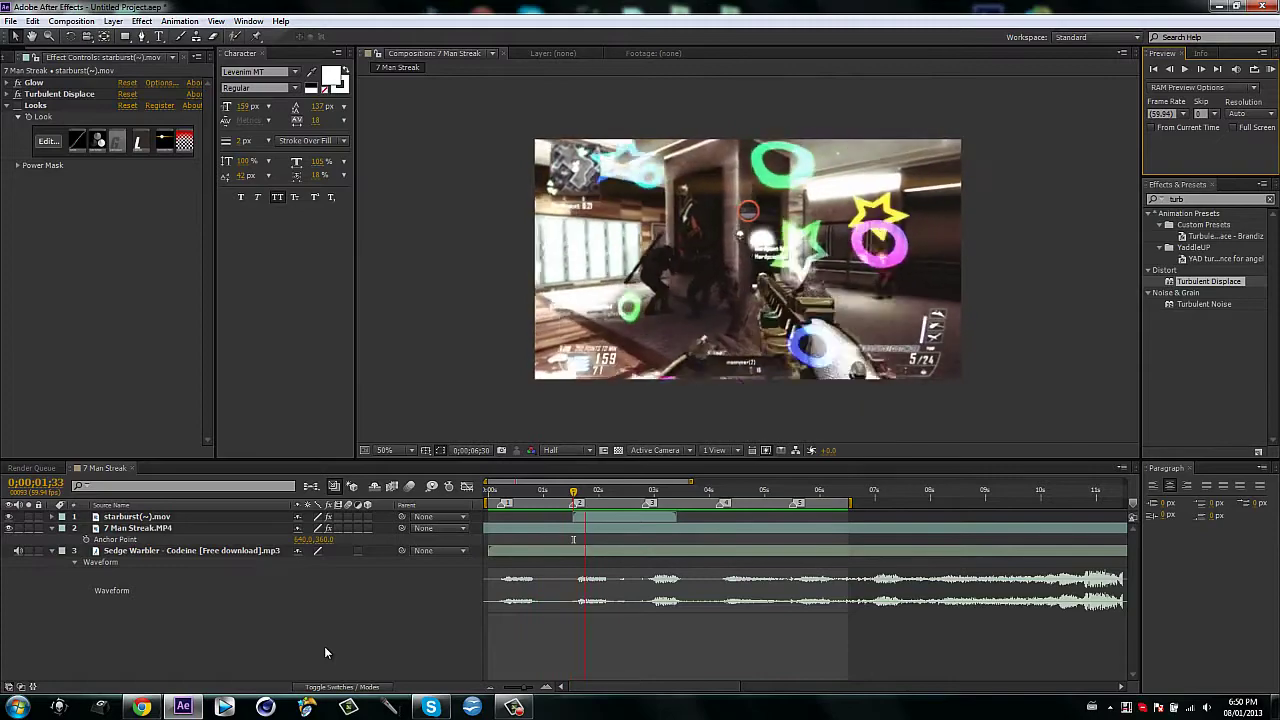
click(570, 477)
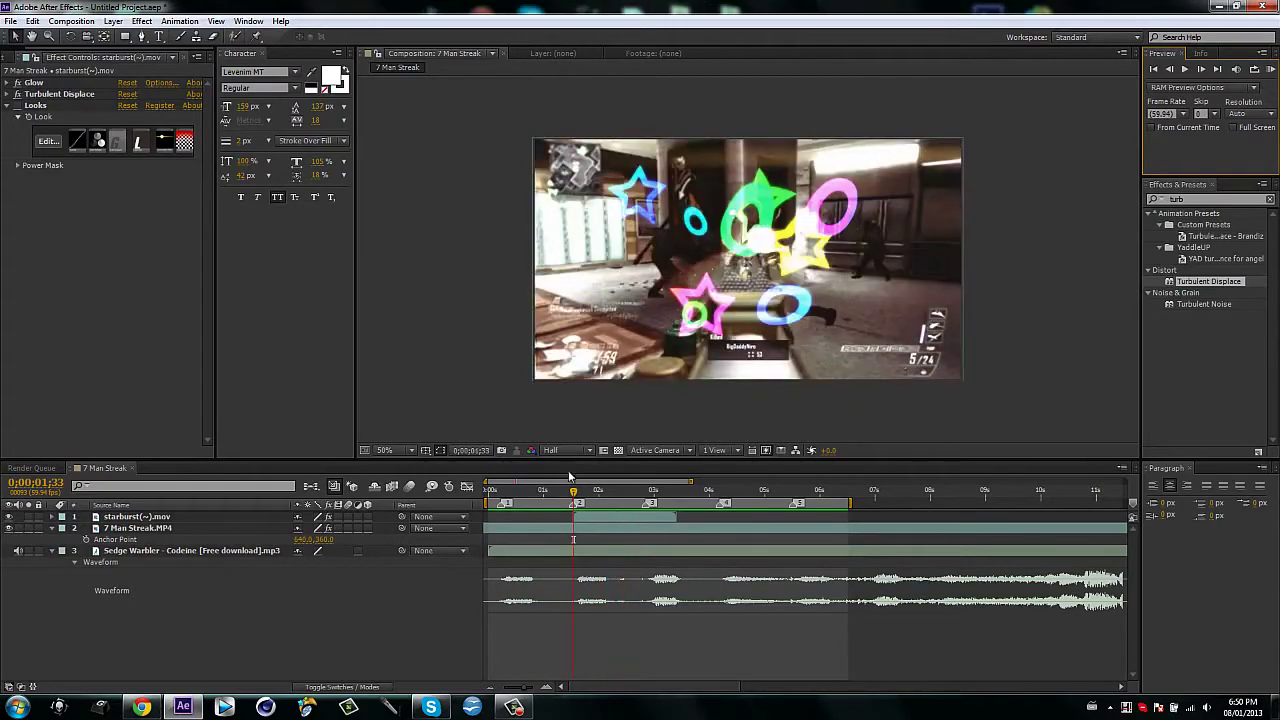
drag(573, 493, 712, 490)
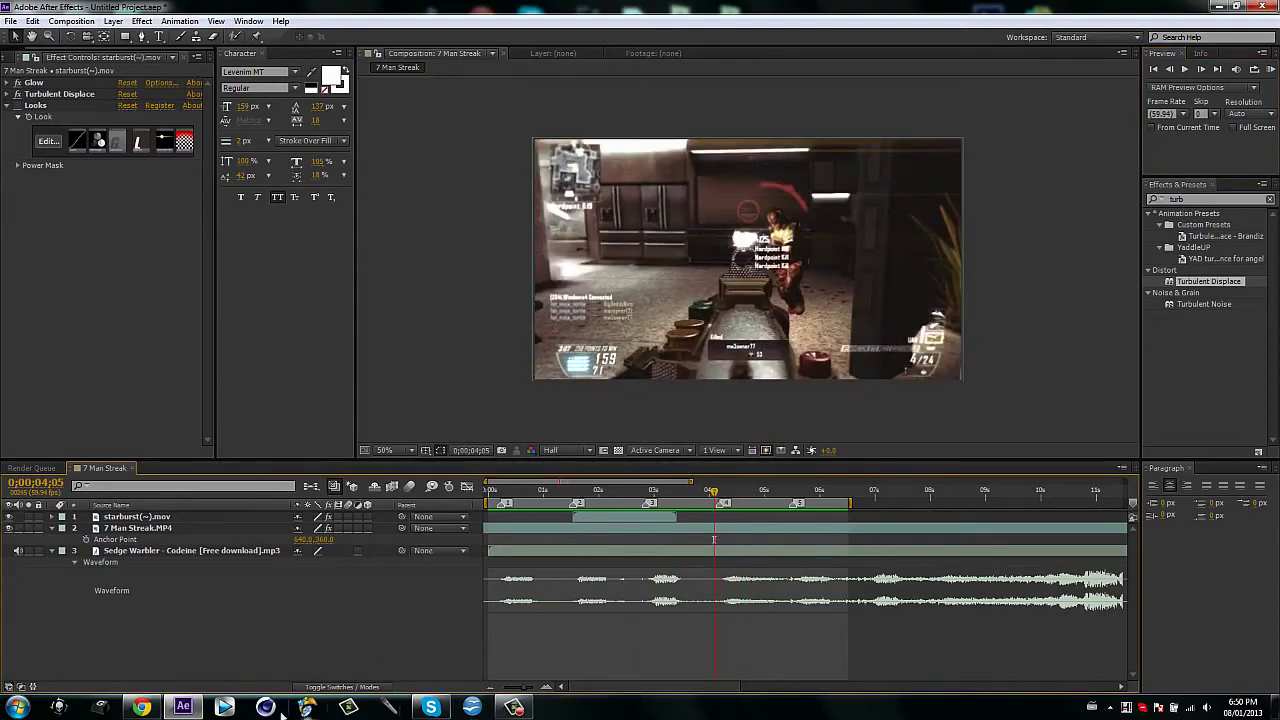
Step: Hide After Effects, view the 'Thanks for 450 Subs' Chrome tab, then bring up the Camtasia recorder controls
key(super+d)
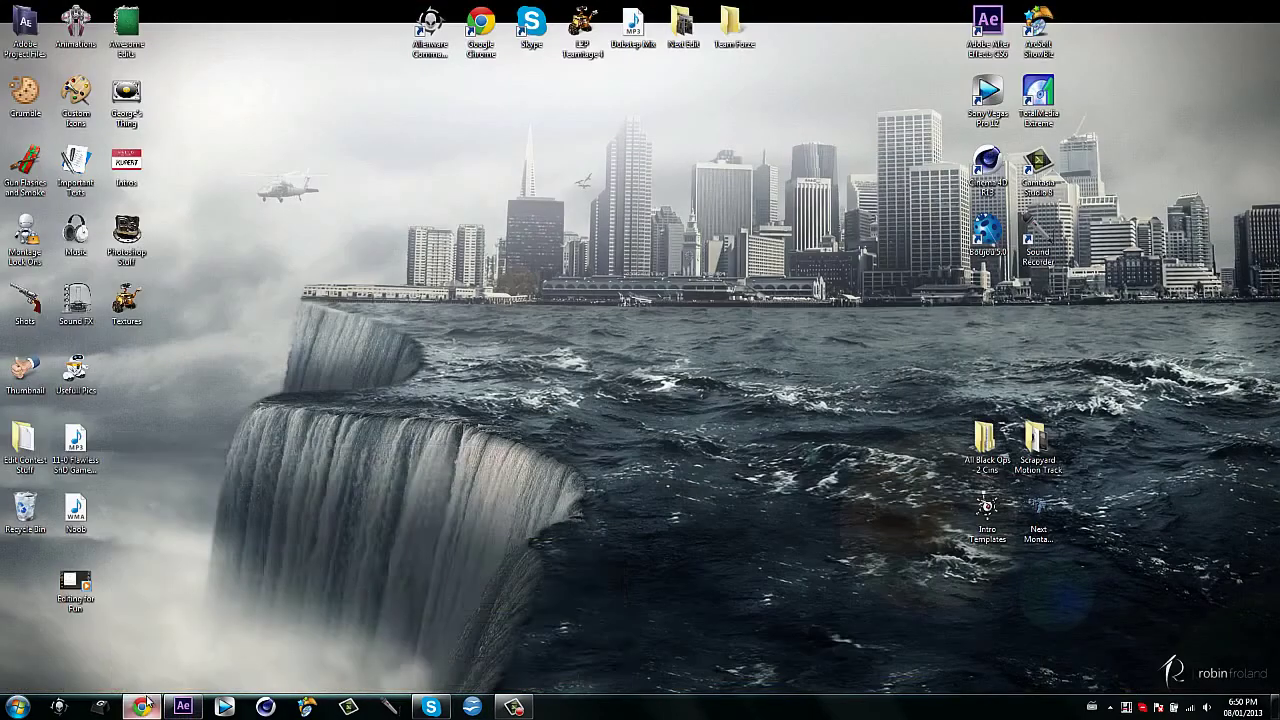
click(143, 707)
click(97, 8)
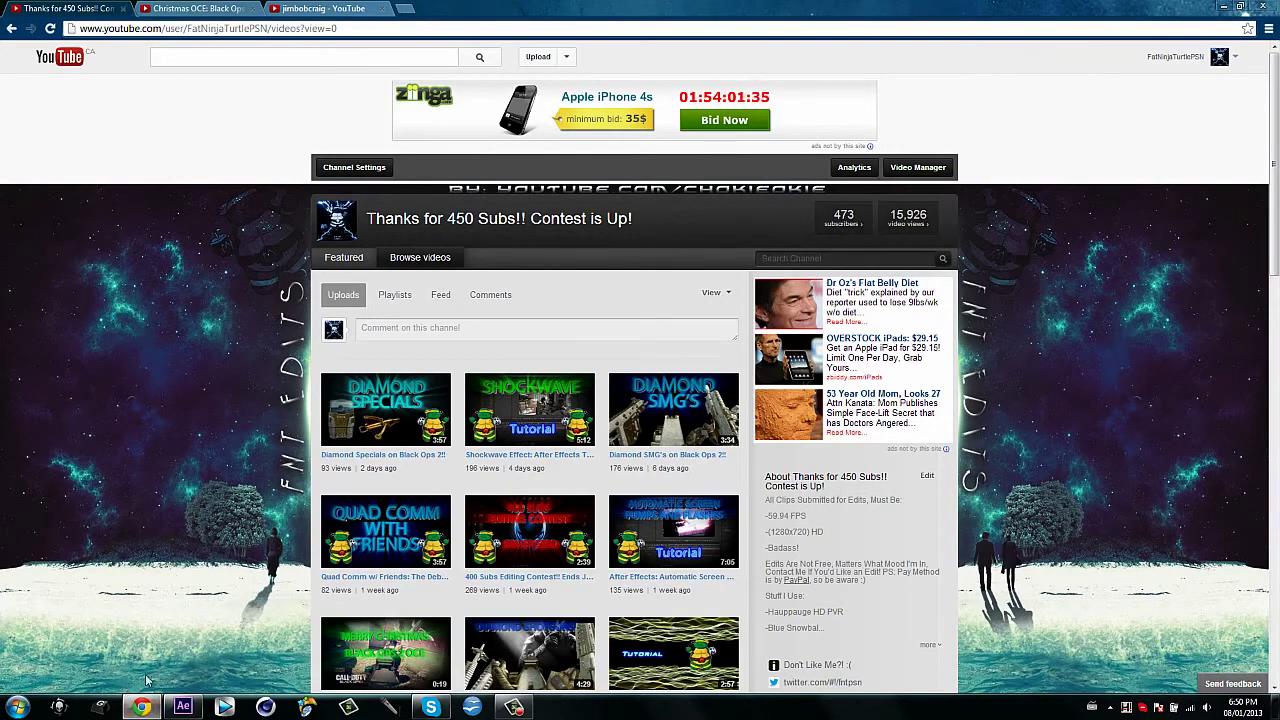
click(142, 708)
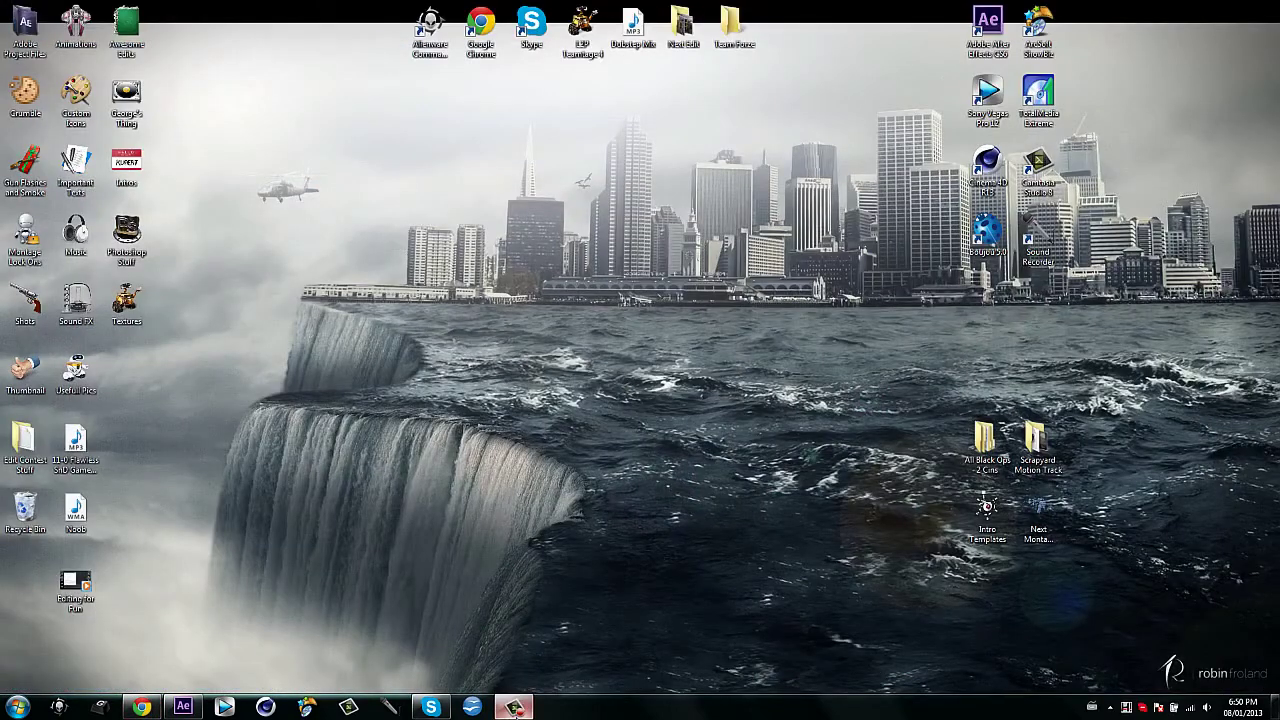
click(513, 708)
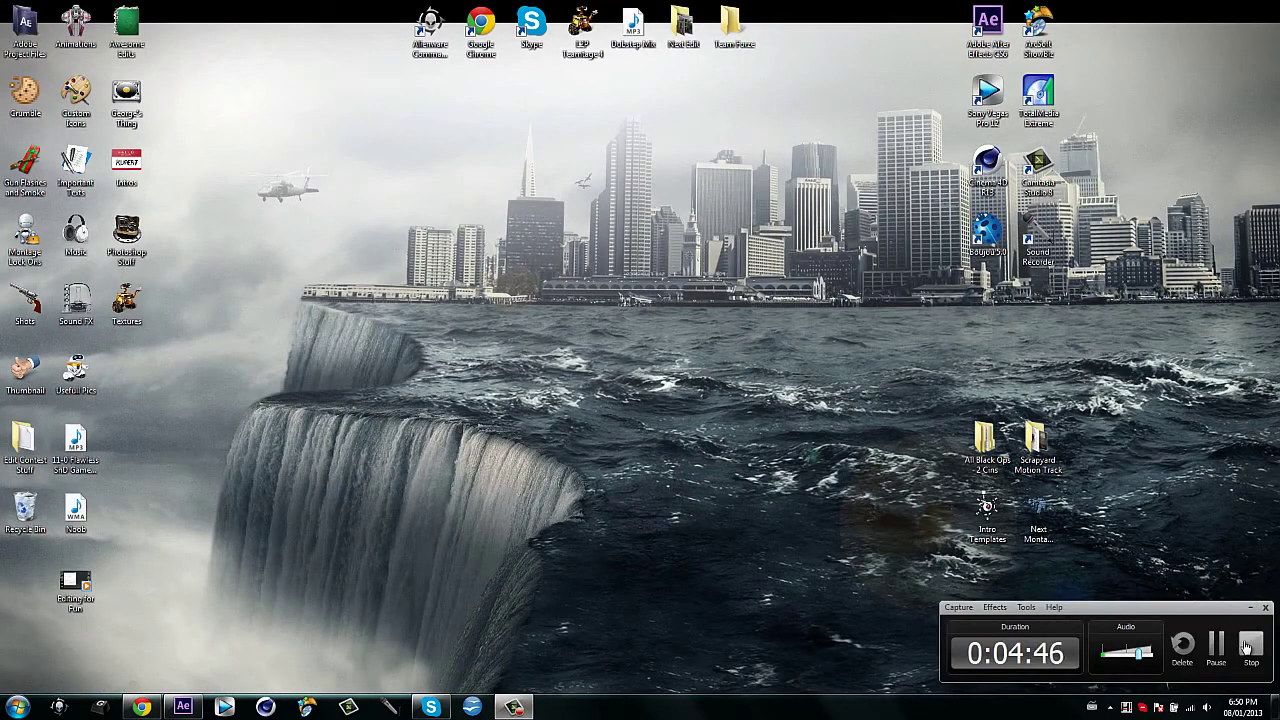